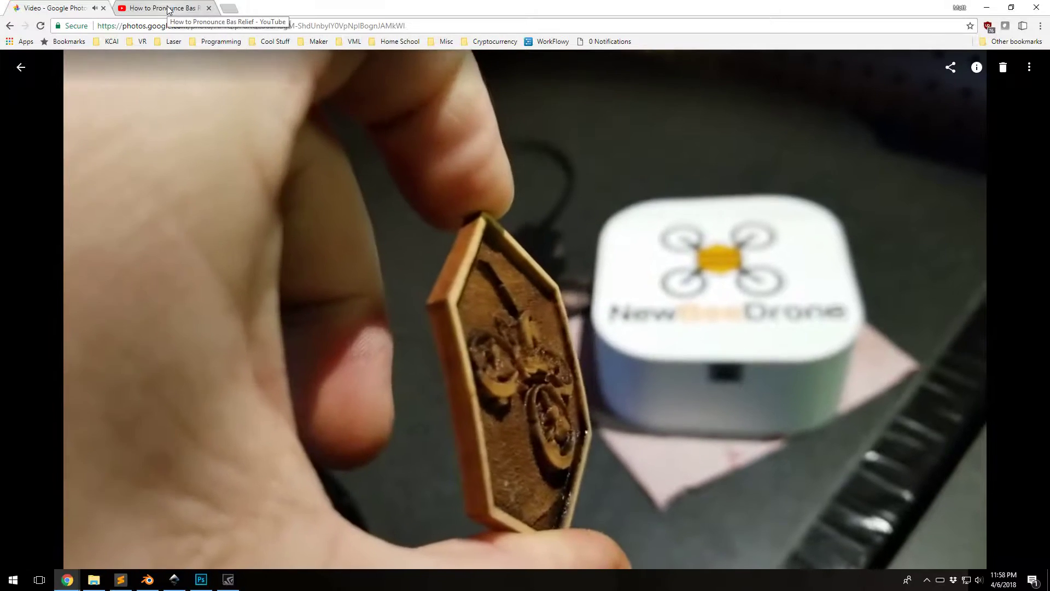
Switch to the browser tab with the 'How to Pronounce Bas Relief' YouTube video.
{"action": "left_click", "coordinate": [162, 7]}
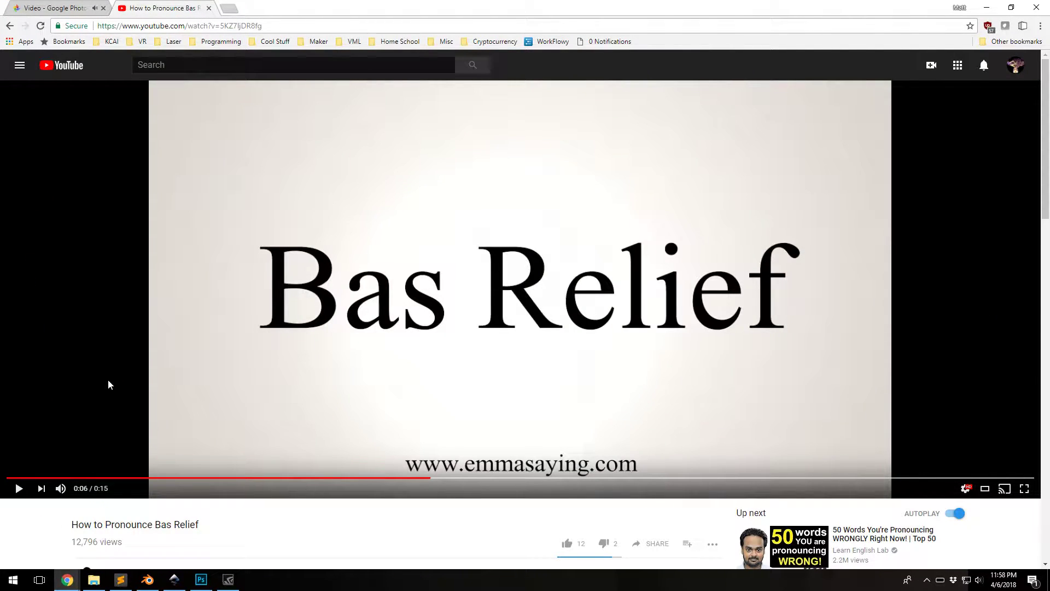
Play the bas relief pronunciation video and pause it at 0:14 of 0:15.
{"action": "left_click", "coordinate": [19, 489]}
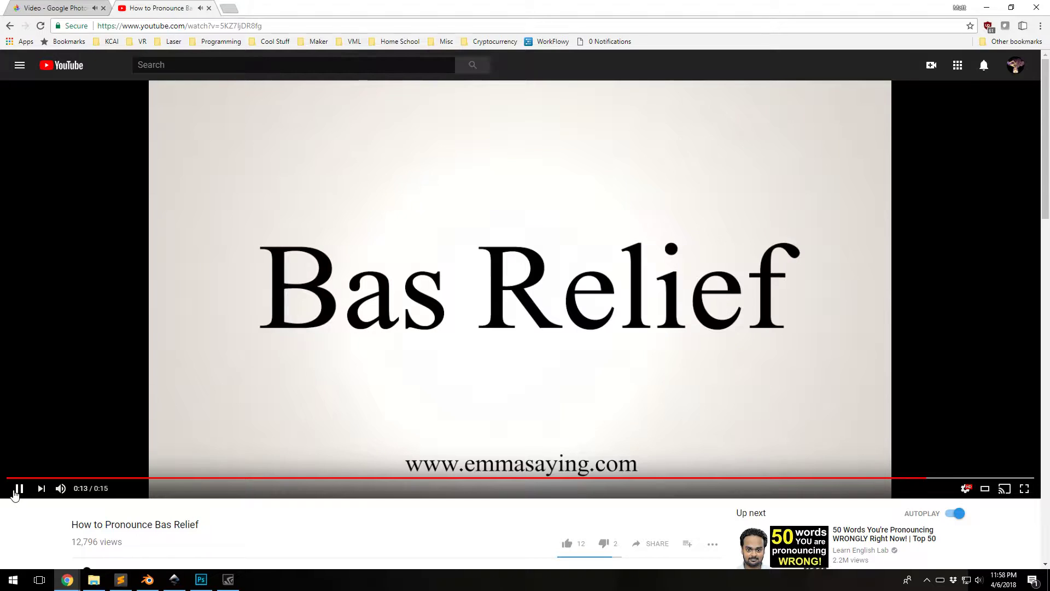
{"action": "left_click", "coordinate": [18, 489]}
Bring the Blender window showing the 3d Etching Example drone render to the front.
{"action": "left_click", "coordinate": [147, 579]}
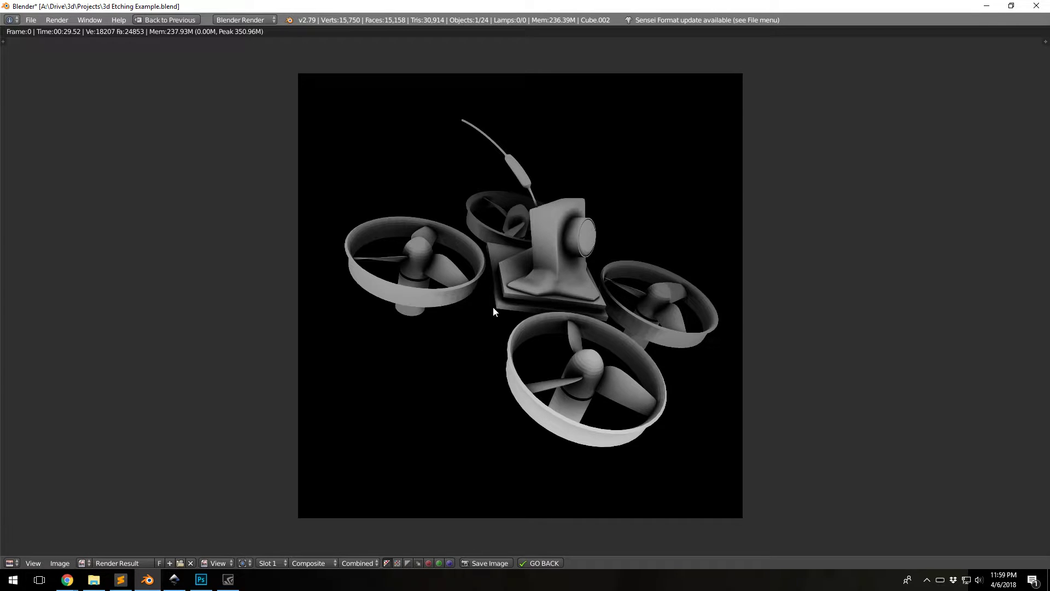
{"action": "key", "text": "Escape"}
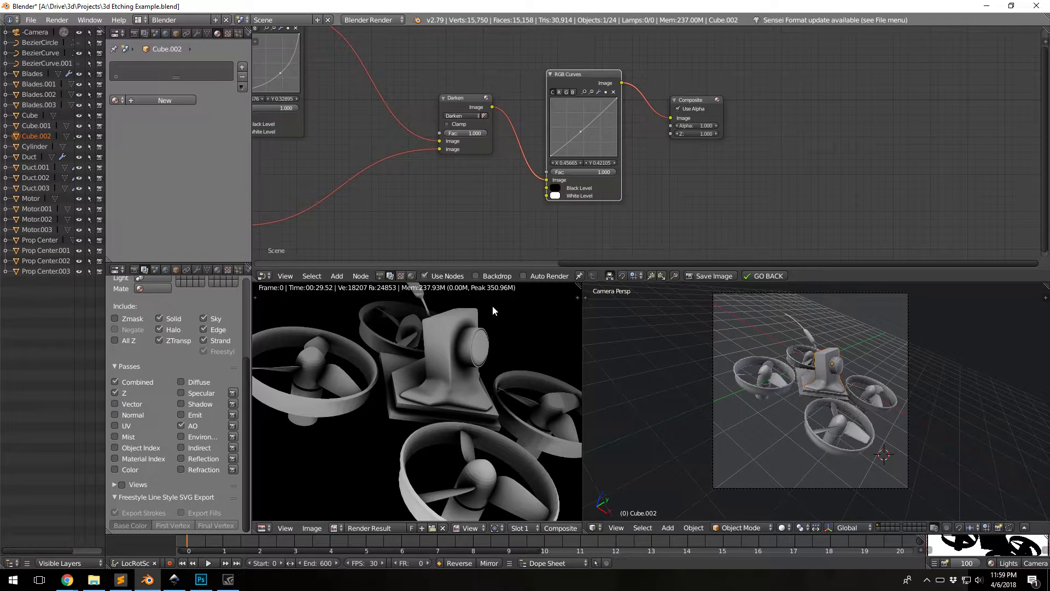
{"action": "middle_click_drag", "start_coordinate": [805, 395], "coordinate": [703, 263]}
{"action": "key", "text": "KP_1"}
{"action": "key", "text": "ctrl+Up"}
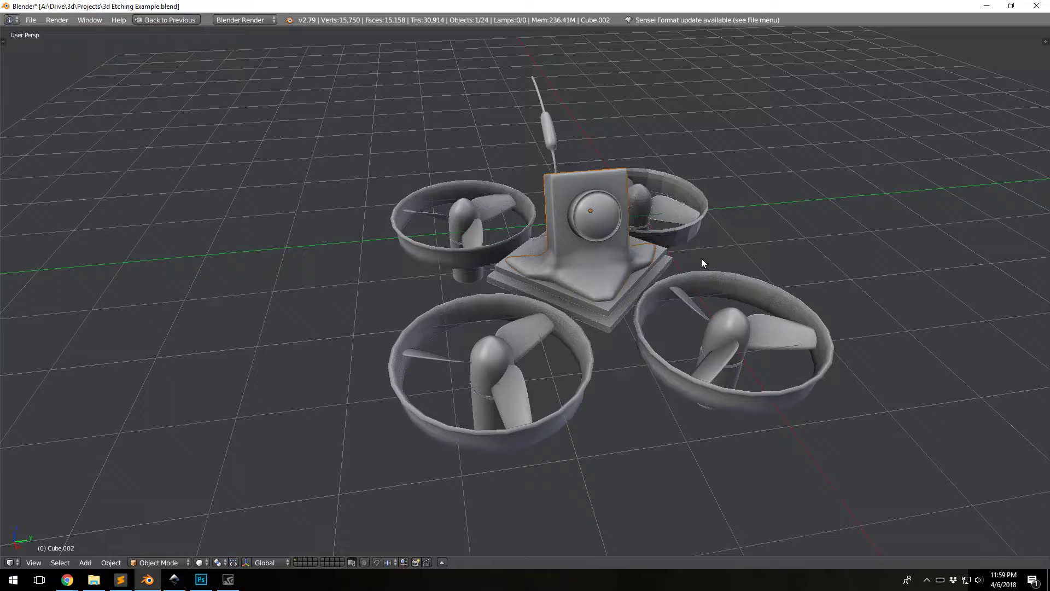
{"action": "middle_click_drag", "start_coordinate": [676, 223], "coordinate": [714, 206]}
{"action": "key", "text": "KP_0"}
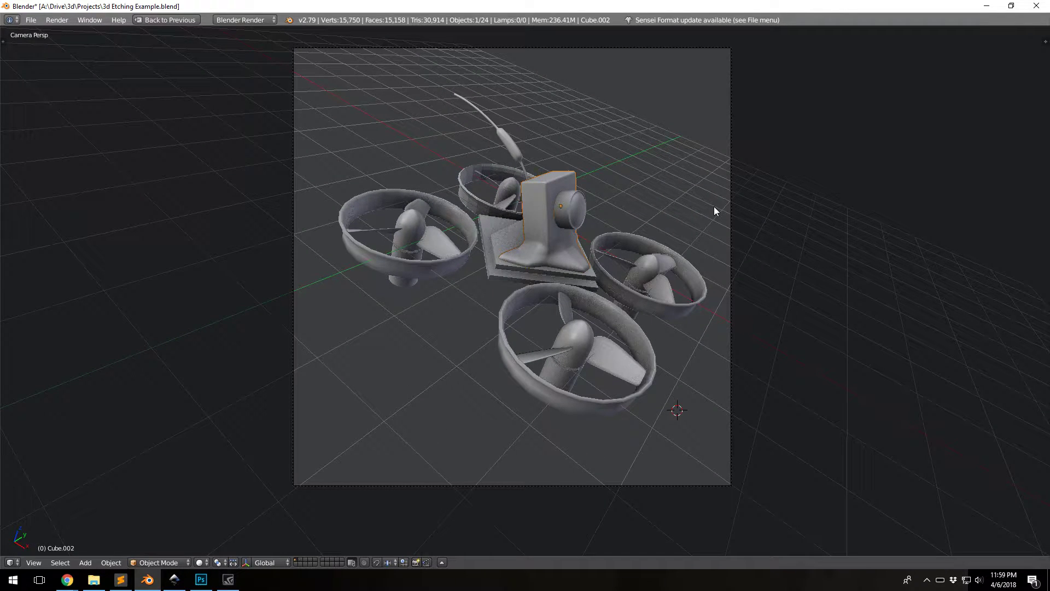
{"action": "key", "text": "ctrl+Up"}
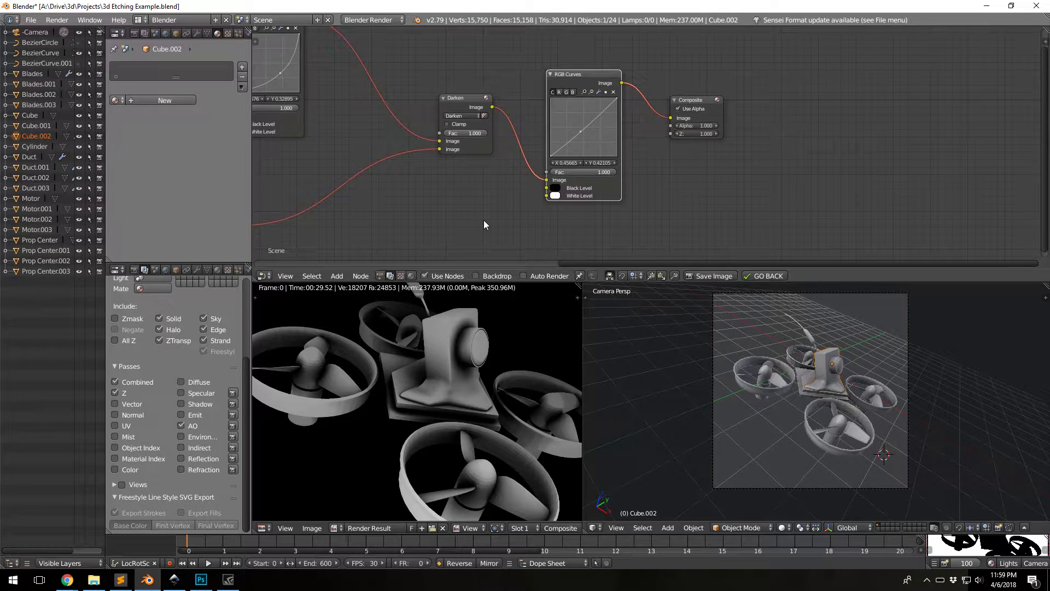
Zoom out and pan the Node Editor until Render Layers through Composite are visible.
{"action": "scroll", "coordinate": [454, 236], "scroll_direction": "down", "scroll_amount": 2}
{"action": "middle_click_drag", "start_coordinate": [454, 237], "coordinate": [527, 206]}
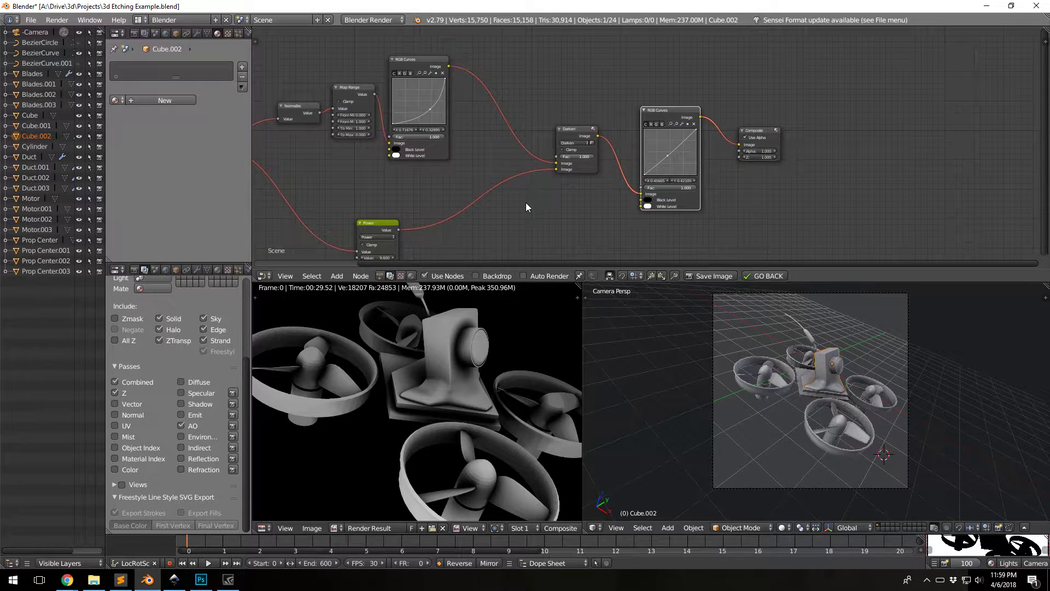
{"action": "middle_click_drag", "start_coordinate": [379, 179], "coordinate": [520, 167]}
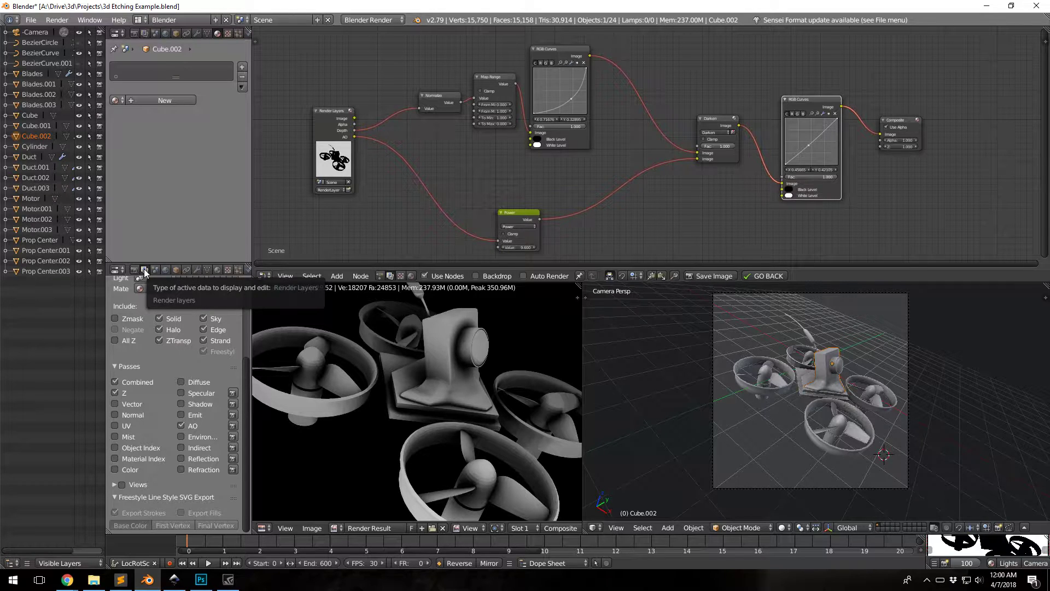
{"action": "scroll", "coordinate": [140, 400], "scroll_direction": "up", "scroll_amount": 2}
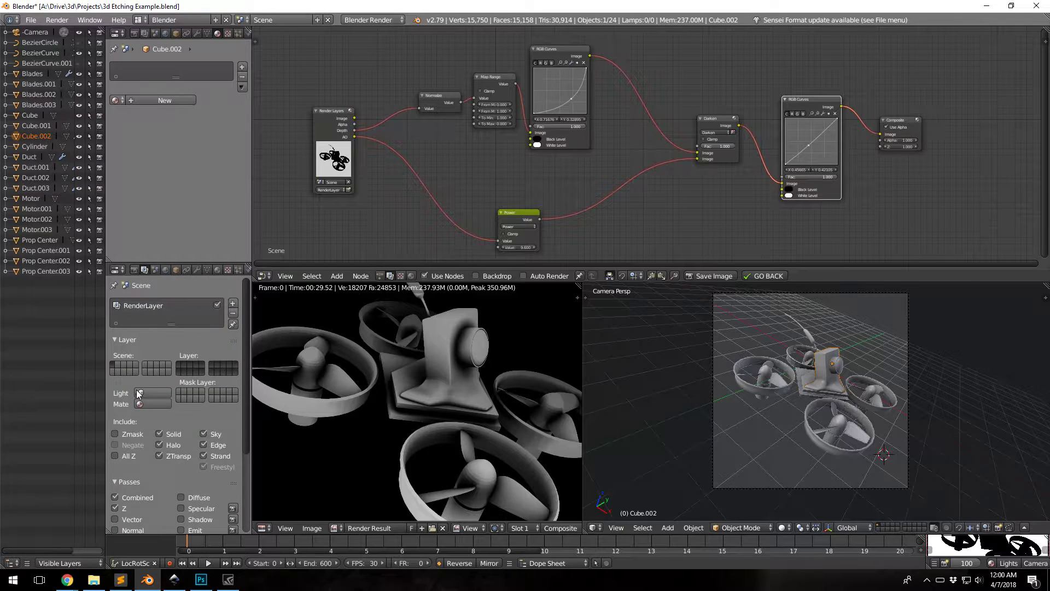
{"action": "scroll", "coordinate": [138, 392], "scroll_direction": "down", "scroll_amount": 2}
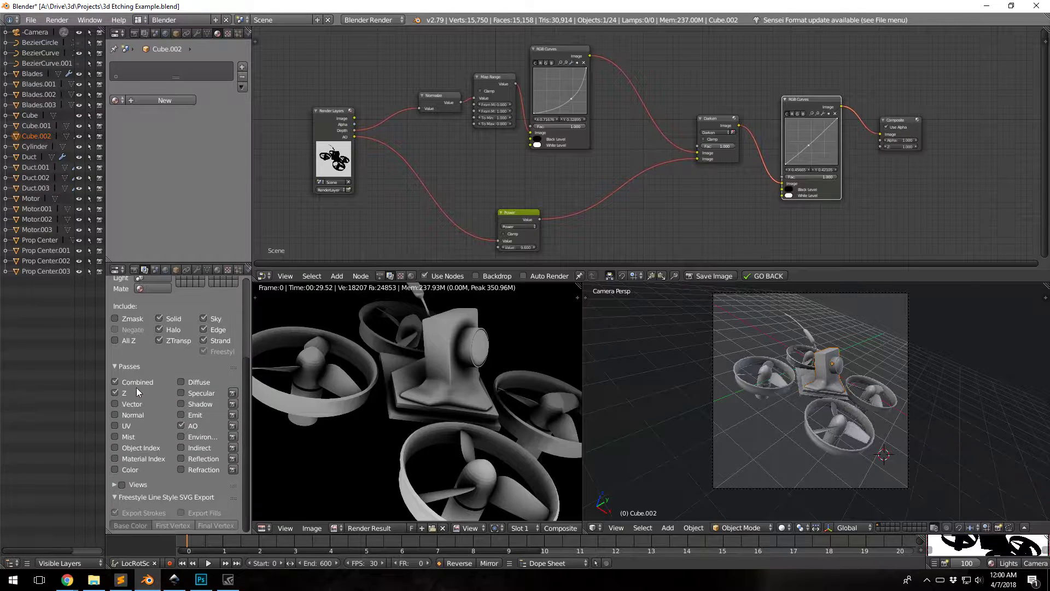
{"action": "left_click", "coordinate": [116, 366]}
{"action": "left_click", "coordinate": [114, 366]}
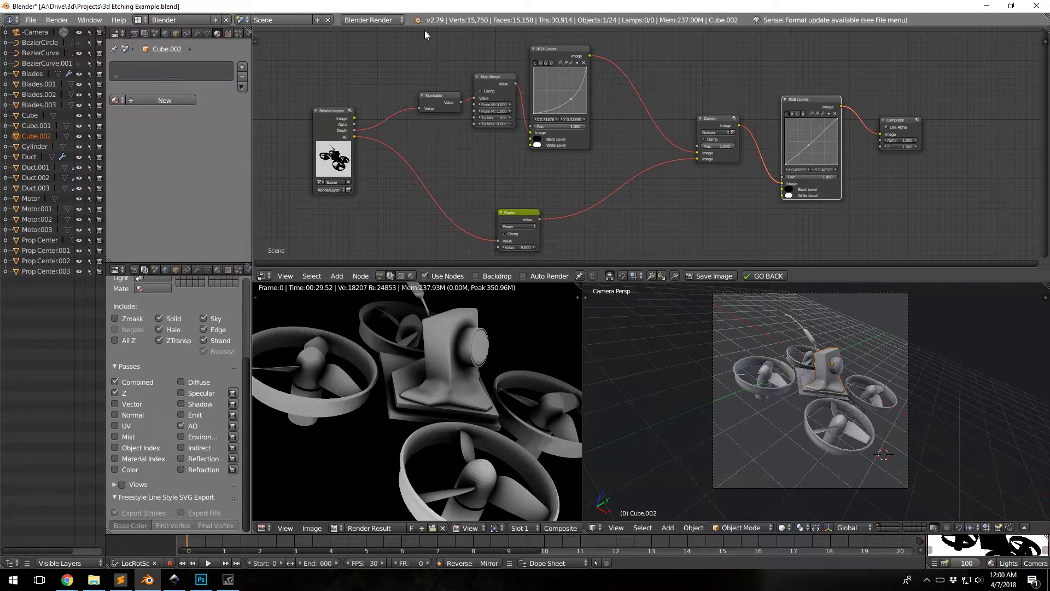
{"action": "left_click", "coordinate": [371, 21]}
{"action": "left_click", "coordinate": [334, 53]}
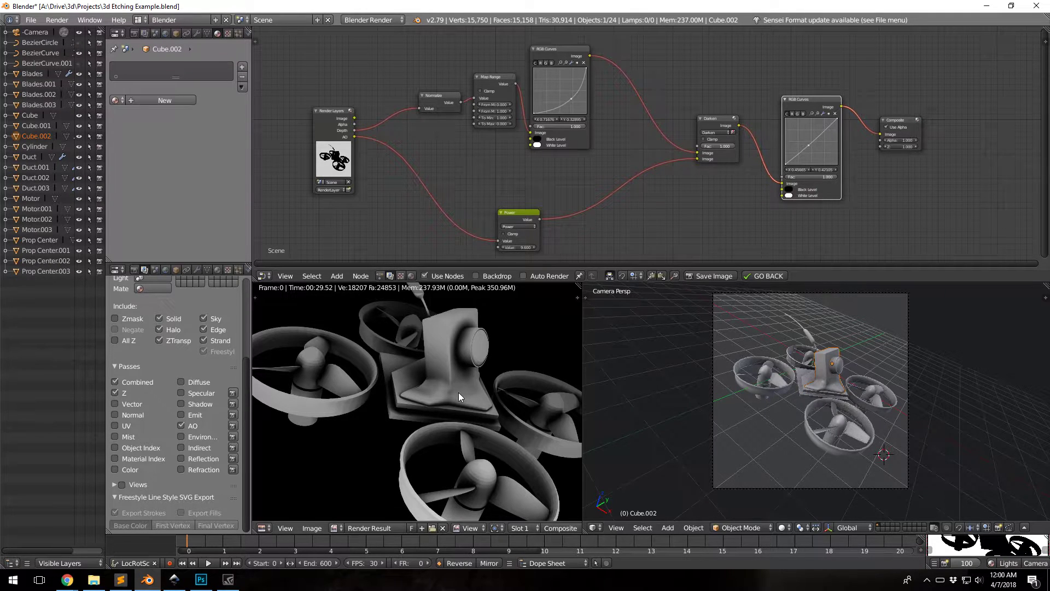
{"action": "middle_click_drag", "start_coordinate": [490, 160], "coordinate": [466, 158]}
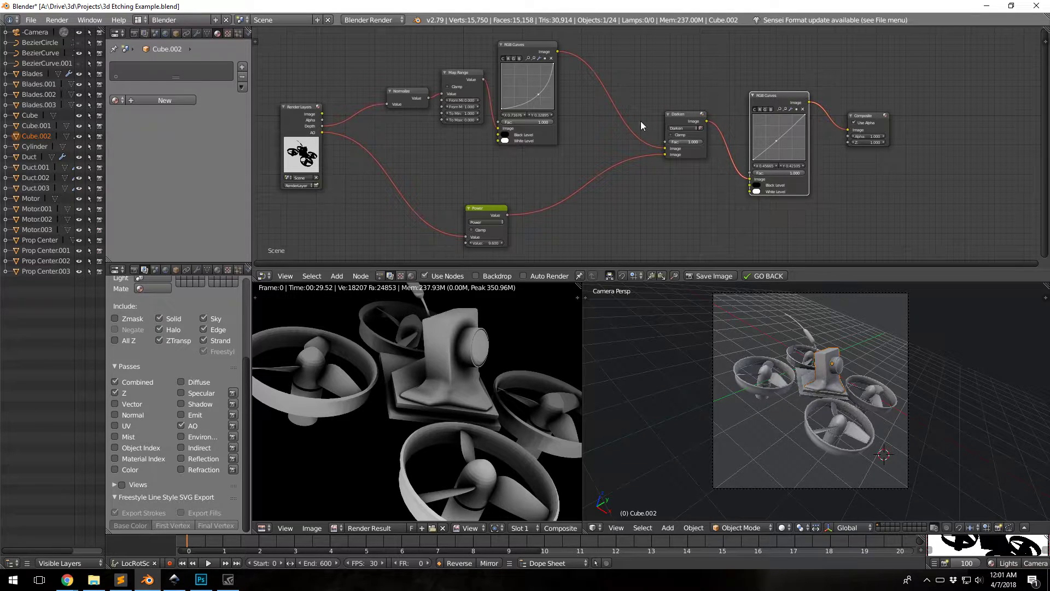
{"action": "scroll", "coordinate": [278, 118], "scroll_direction": "up", "scroll_amount": 6}
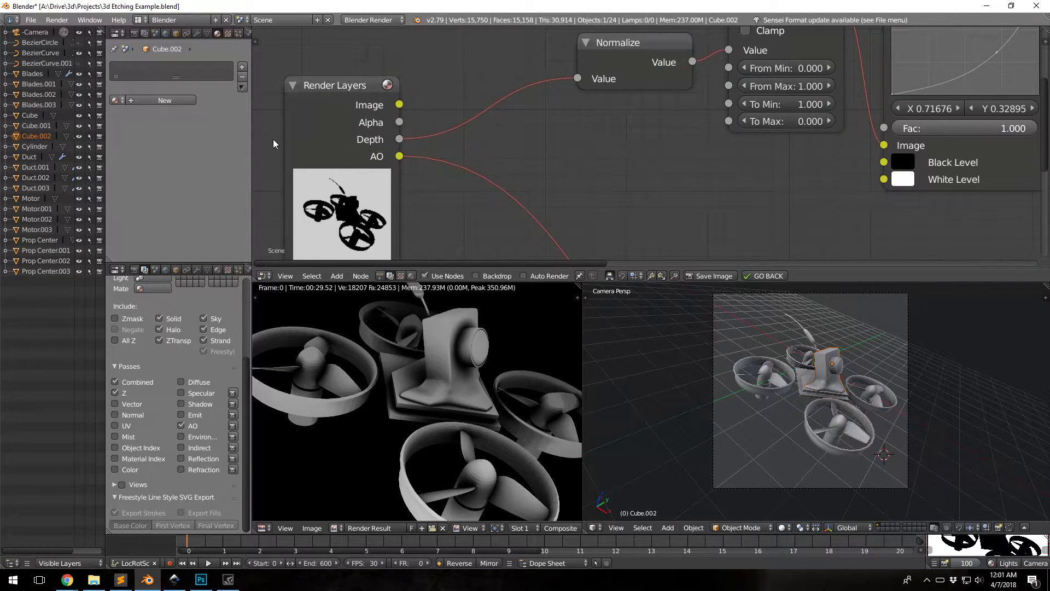
{"action": "middle_click_drag", "start_coordinate": [301, 104], "coordinate": [311, 94]}
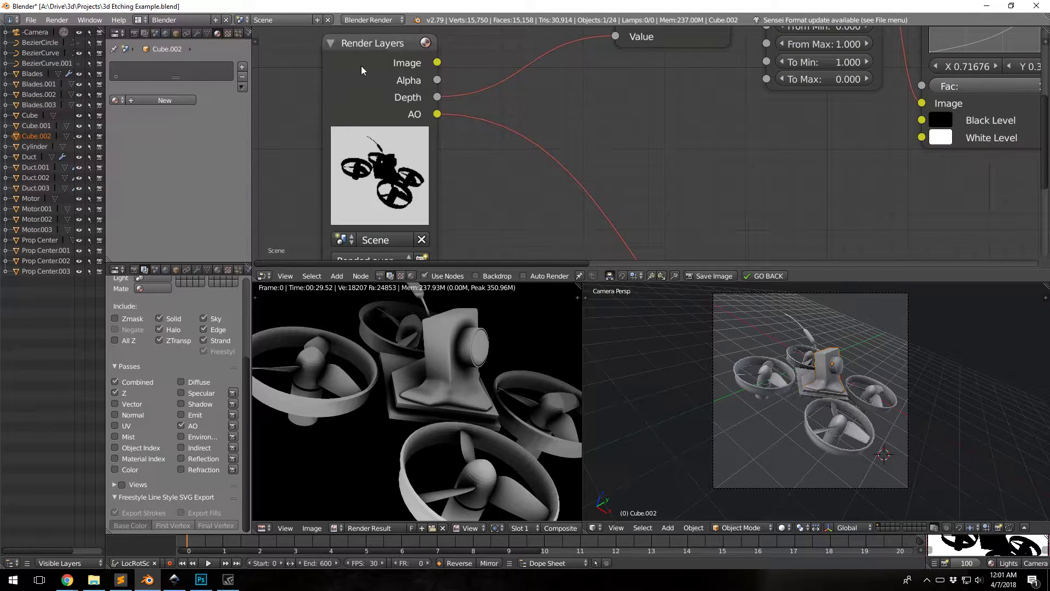
{"action": "scroll", "coordinate": [366, 141], "scroll_direction": "down", "scroll_amount": 2}
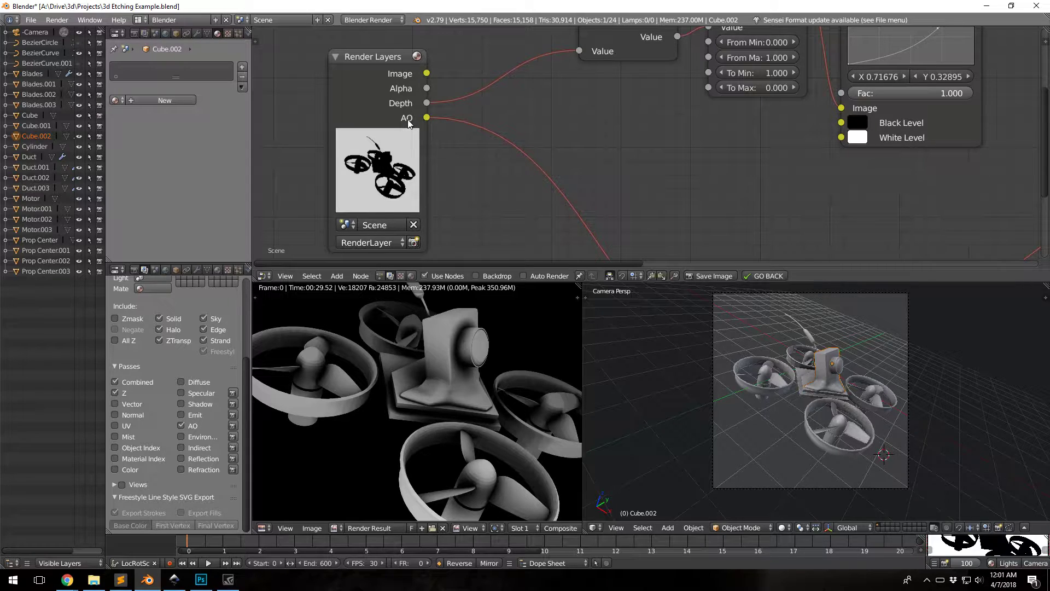
{"action": "key", "text": "Home"}
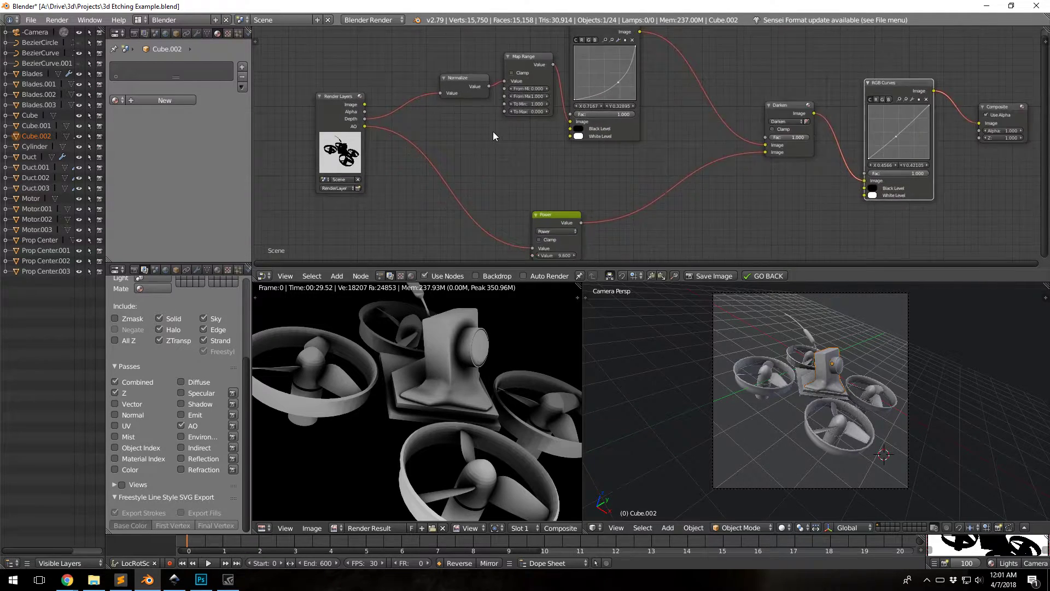
{"action": "scroll", "coordinate": [493, 137], "scroll_direction": "down", "scroll_amount": 2}
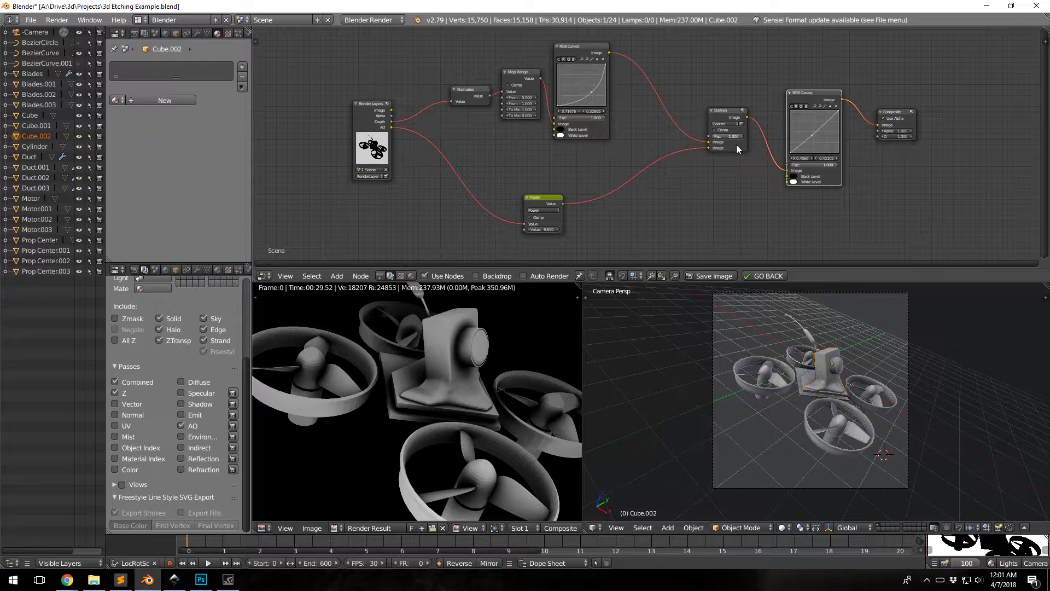
{"action": "scroll", "coordinate": [889, 129], "scroll_direction": "up", "scroll_amount": 5}
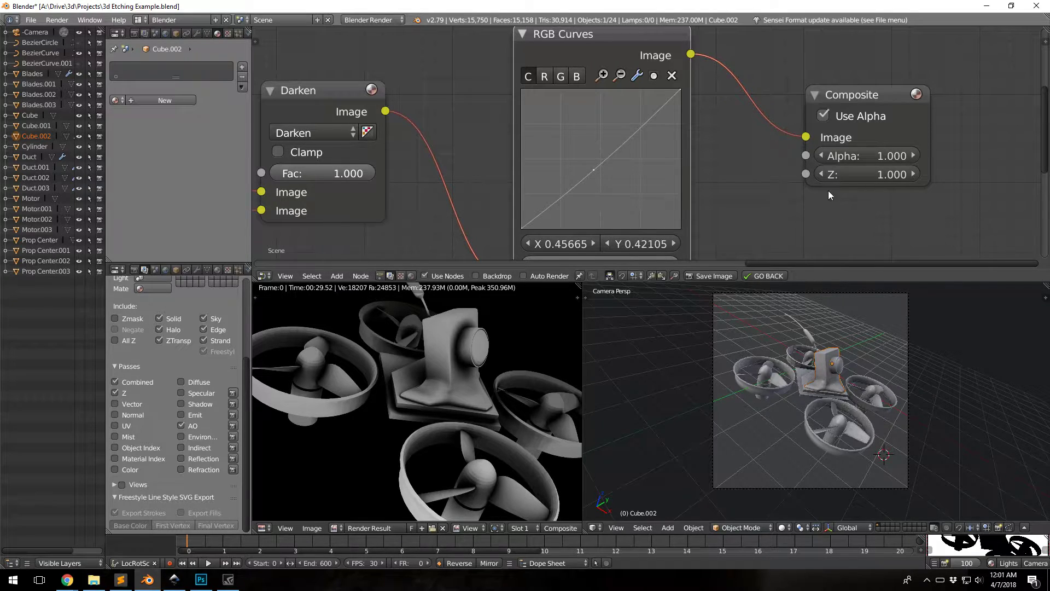
{"action": "scroll", "coordinate": [468, 383], "scroll_direction": "down", "scroll_amount": 3}
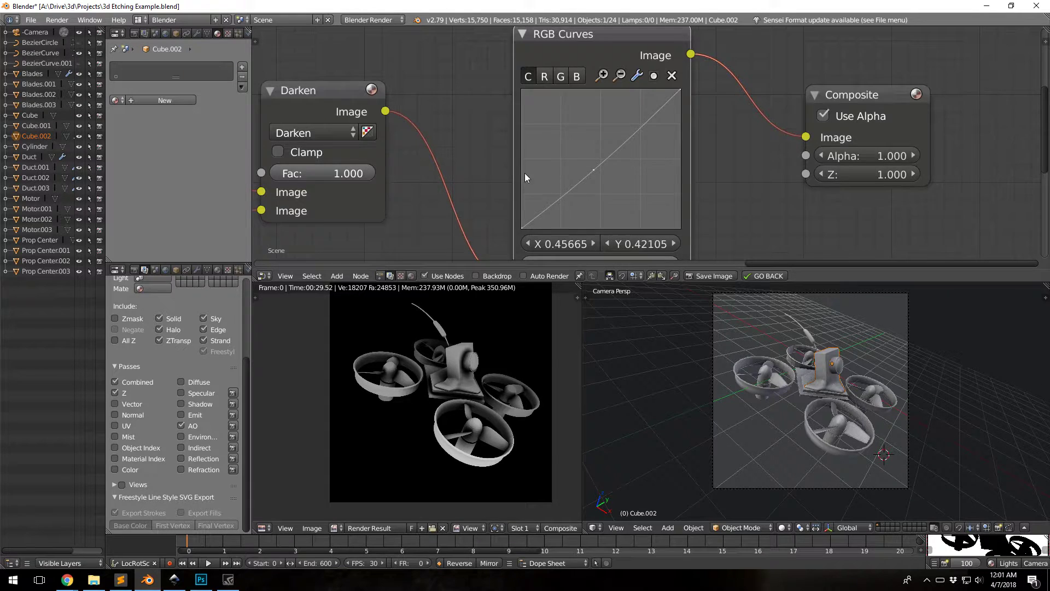
{"action": "scroll", "coordinate": [497, 143], "scroll_direction": "down", "scroll_amount": 5}
{"action": "middle_click_drag", "start_coordinate": [410, 85], "coordinate": [495, 169]}
{"action": "scroll", "coordinate": [344, 140], "scroll_direction": "up", "scroll_amount": 2}
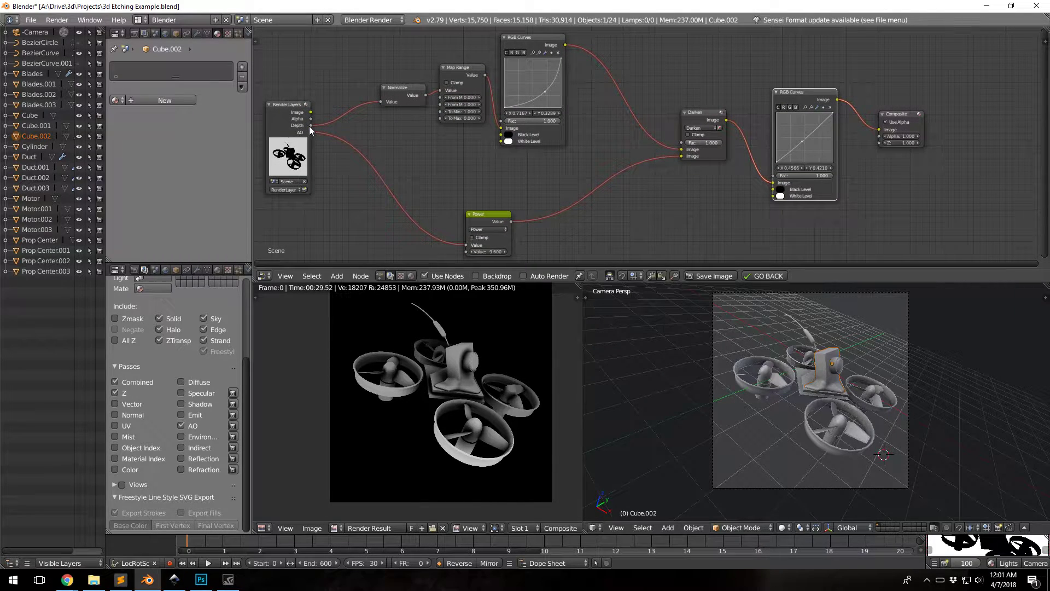
Link the Render Layers Depth output directly to the Composite Image input.
{"action": "left_click_drag", "start_coordinate": [309, 126], "coordinate": [877, 128]}
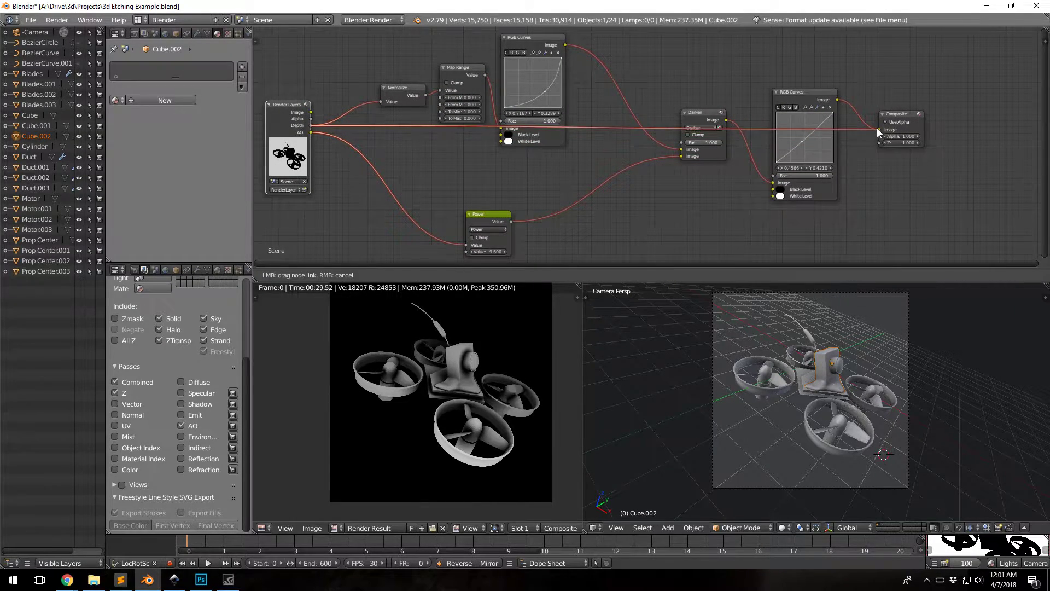
{"action": "scroll", "coordinate": [452, 430], "scroll_direction": "up", "scroll_amount": 2}
{"action": "scroll", "coordinate": [452, 430], "scroll_direction": "down", "scroll_amount": 1}
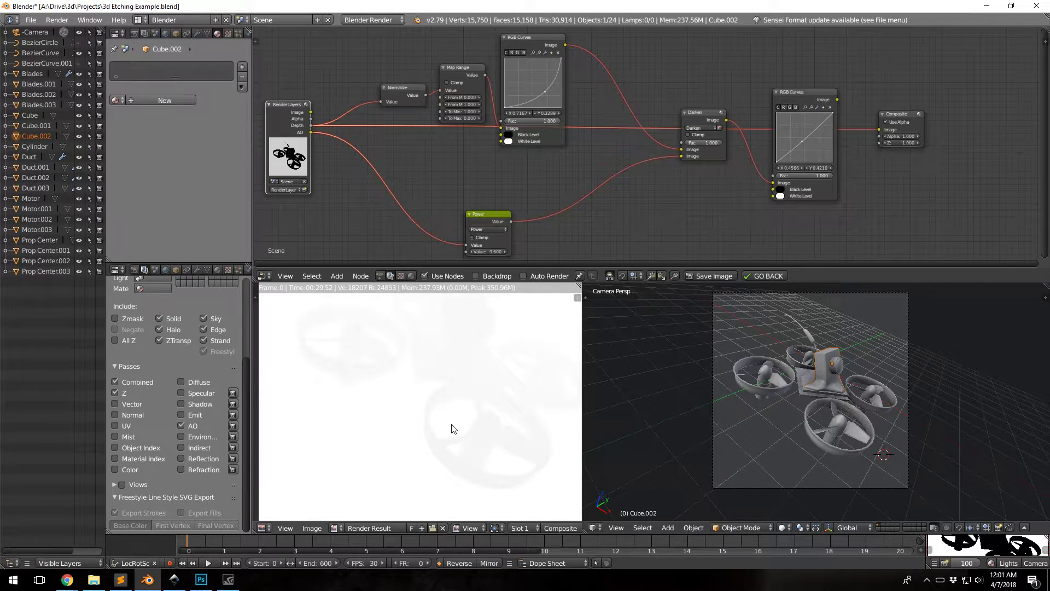
Maximize the render result to inspect the pale drone, then restore the split layout.
{"action": "key", "text": "ctrl+space"}
{"action": "scroll", "coordinate": [527, 272], "scroll_direction": "up", "scroll_amount": 3}
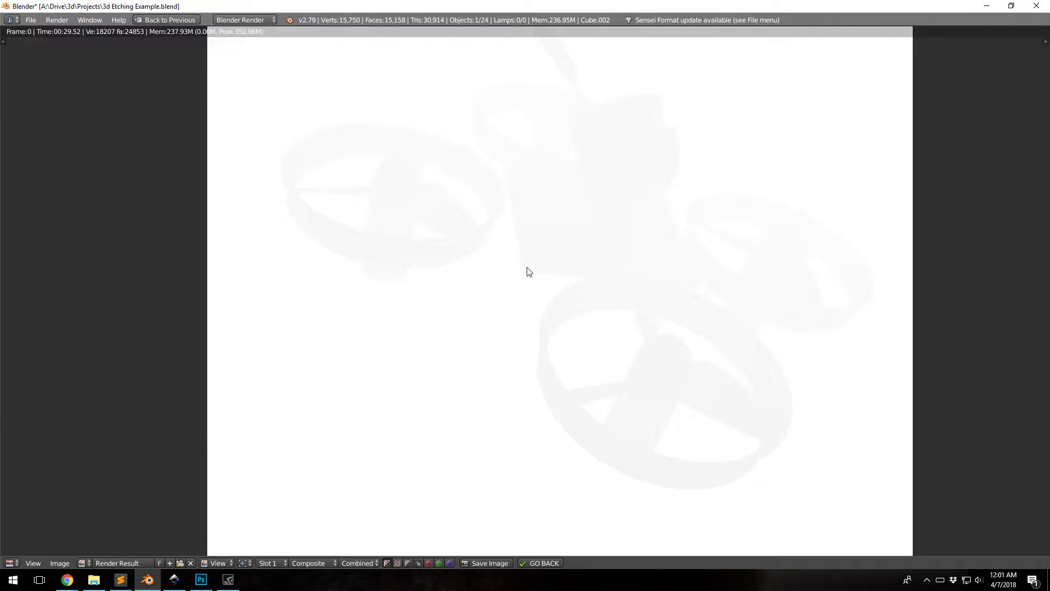
{"action": "scroll", "coordinate": [529, 272], "scroll_direction": "down", "scroll_amount": 1}
{"action": "scroll", "coordinate": [529, 272], "scroll_direction": "down", "scroll_amount": 2}
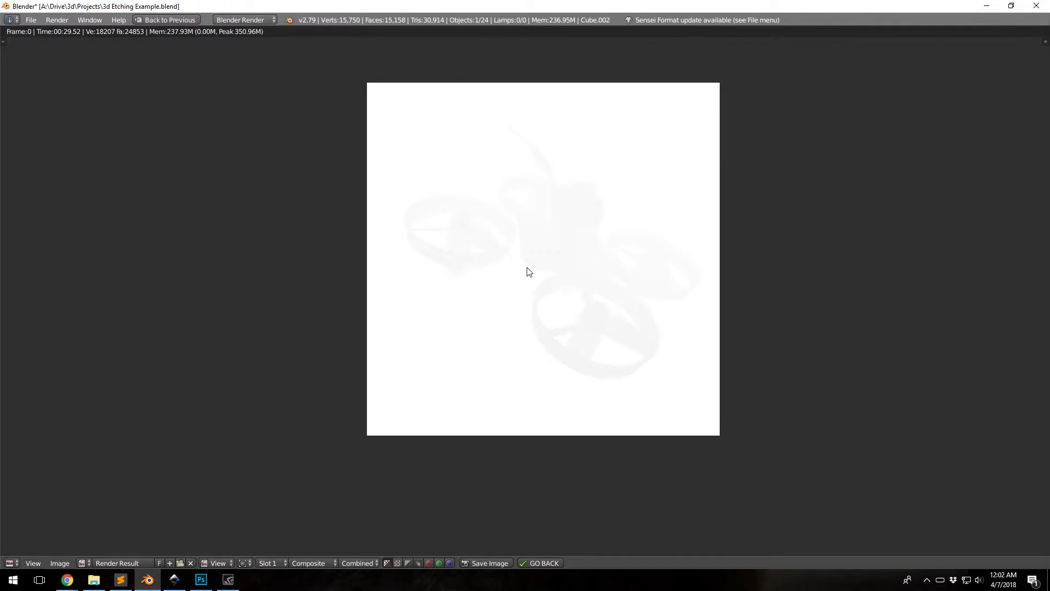
{"action": "scroll", "coordinate": [529, 272], "scroll_direction": "up", "scroll_amount": 1}
{"action": "key", "text": "ctrl+space"}
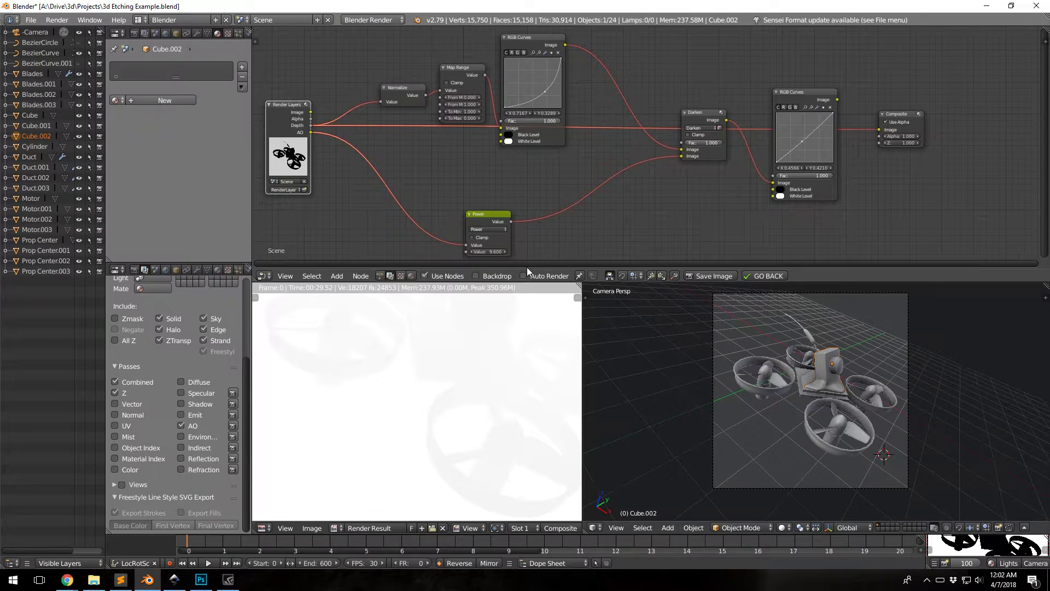
{"action": "scroll", "coordinate": [458, 356], "scroll_direction": "down", "scroll_amount": 2}
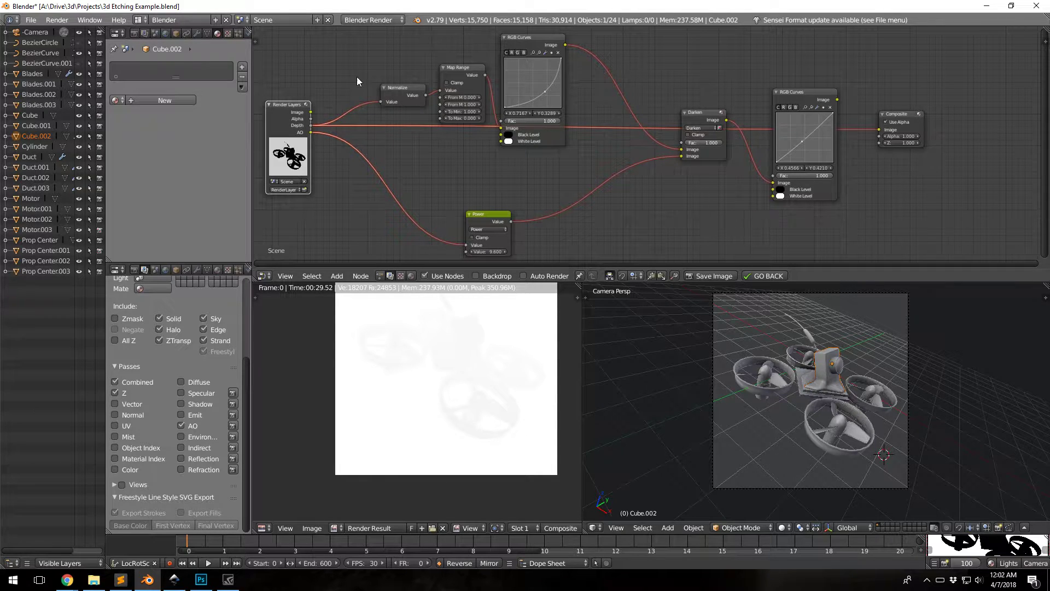
Link the Normalize node's Value output to the Composite Image input for a grey depth image.
{"action": "scroll", "coordinate": [396, 128], "scroll_direction": "up", "scroll_amount": 2}
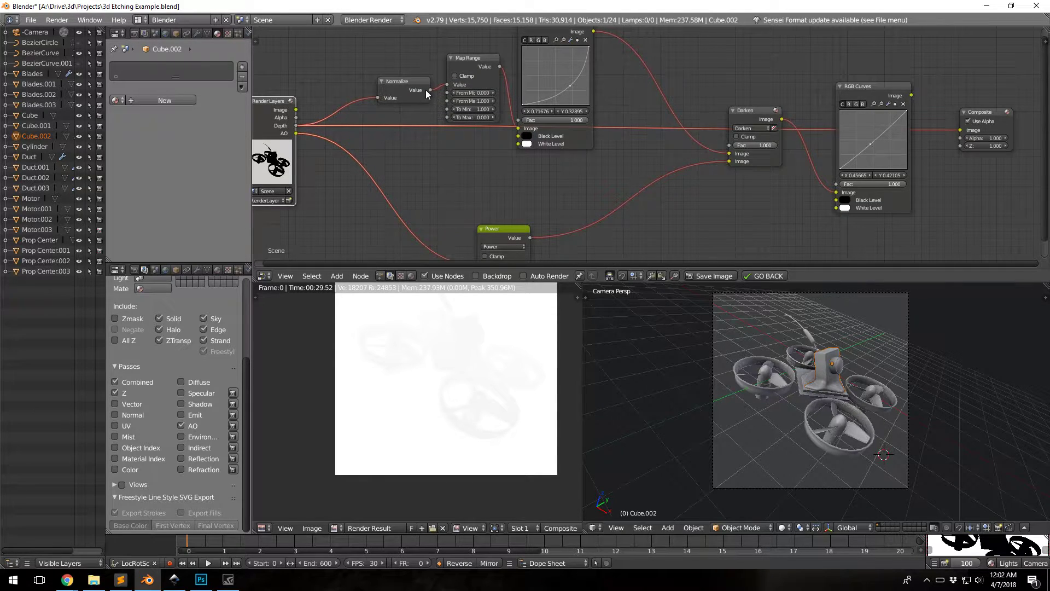
{"action": "scroll", "coordinate": [416, 85], "scroll_direction": "up", "scroll_amount": 2}
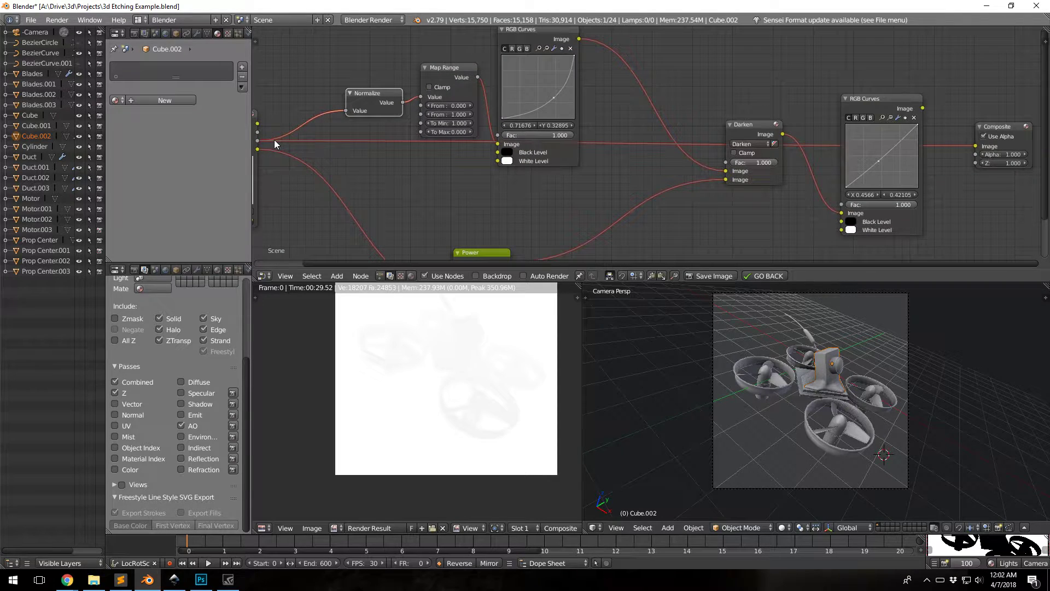
{"action": "middle_click_drag", "start_coordinate": [274, 139], "coordinate": [383, 137]}
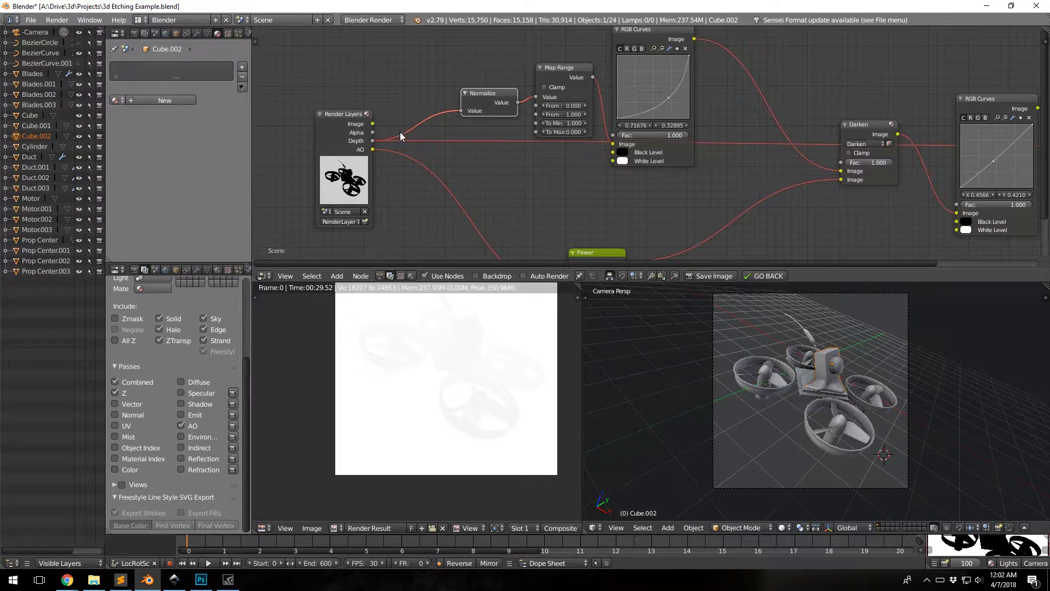
{"action": "middle_click_drag", "start_coordinate": [488, 89], "coordinate": [381, 111]}
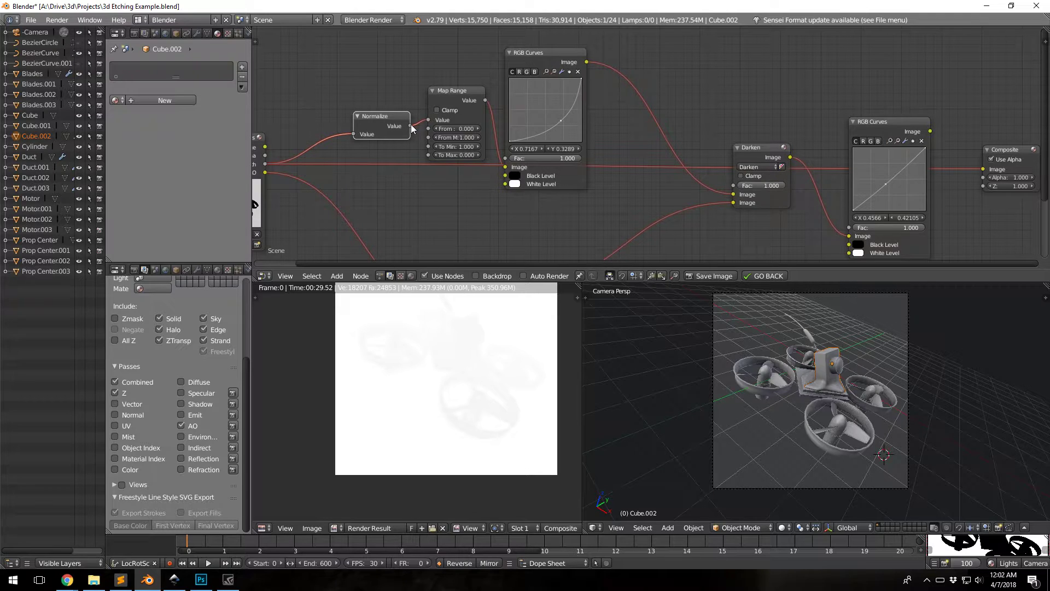
{"action": "left_click_drag", "start_coordinate": [410, 126], "coordinate": [980, 172]}
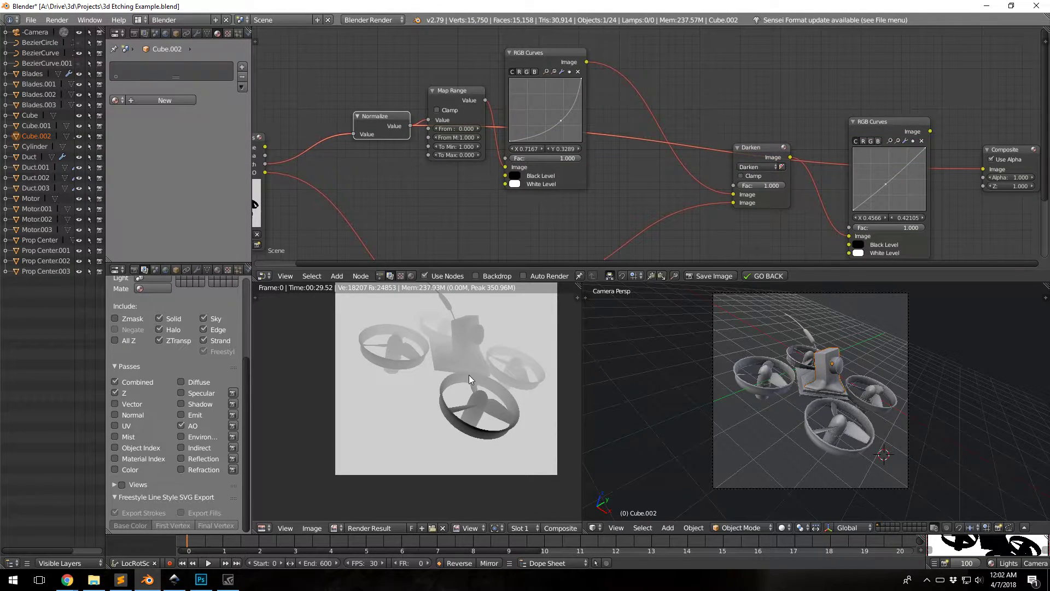
{"action": "middle_click_drag", "start_coordinate": [457, 375], "coordinate": [422, 408]}
{"action": "scroll", "coordinate": [422, 409], "scroll_direction": "up", "scroll_amount": 2}
{"action": "scroll", "coordinate": [424, 404], "scroll_direction": "down", "scroll_amount": 2}
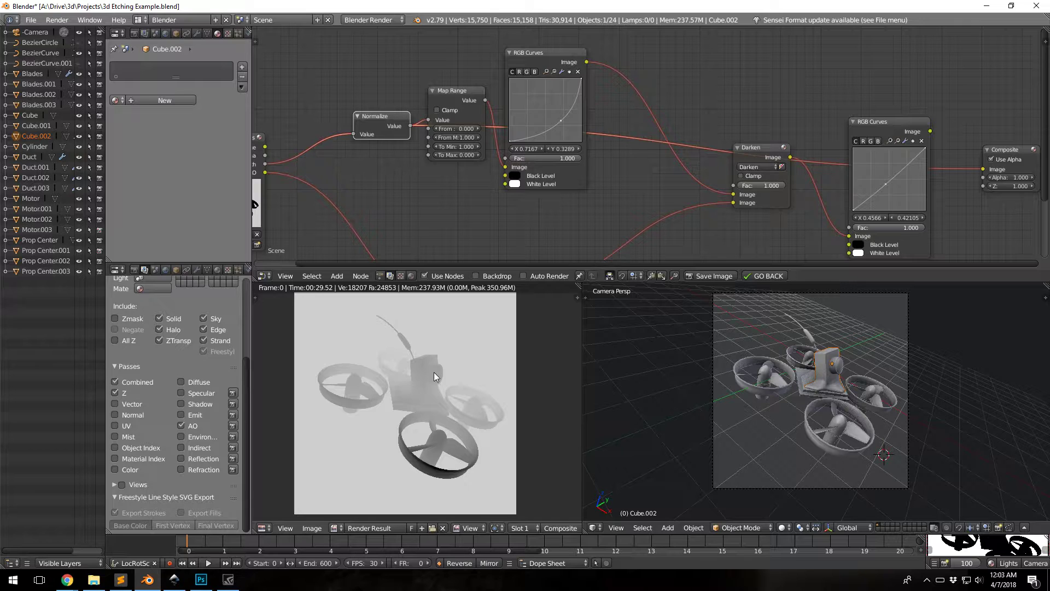
Connect the Map Range Value output to the Composite Image and inspect the light drone on black.
{"action": "left_click", "coordinate": [452, 92]}
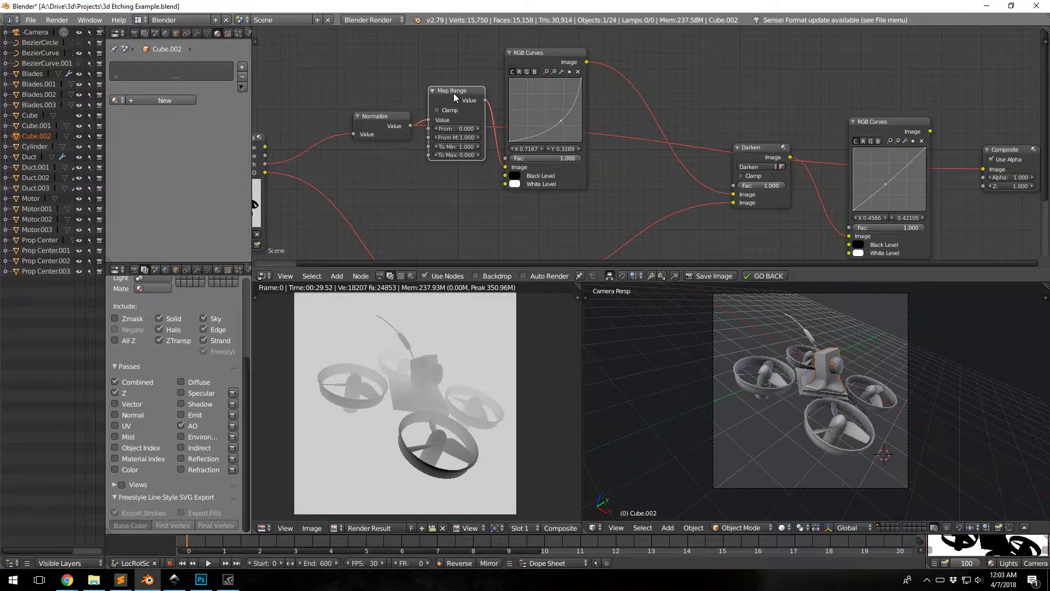
{"action": "left_click_drag", "start_coordinate": [486, 101], "coordinate": [983, 169]}
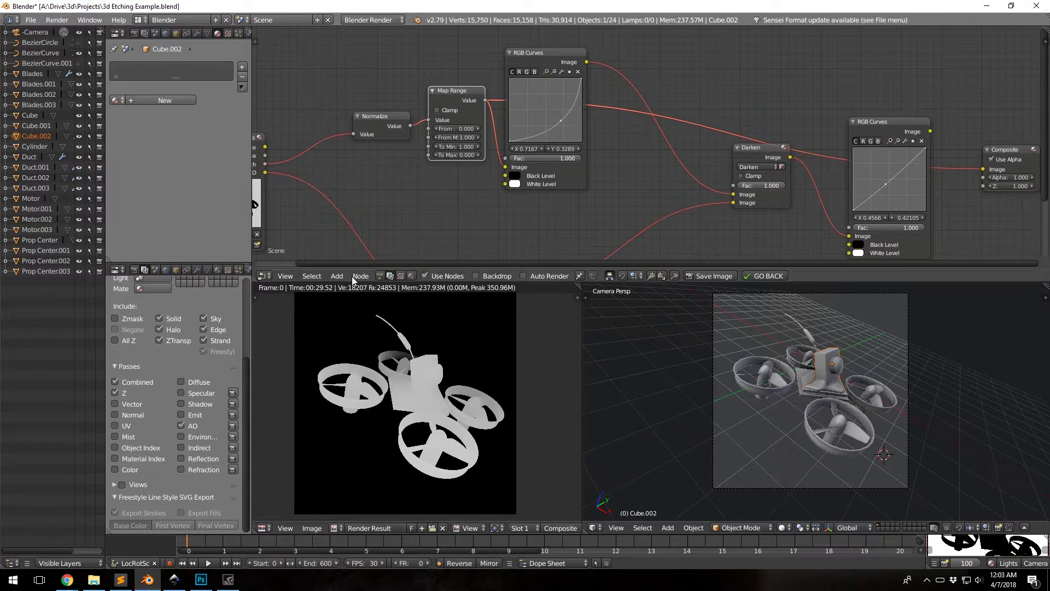
{"action": "scroll", "coordinate": [442, 154], "scroll_direction": "up", "scroll_amount": 3}
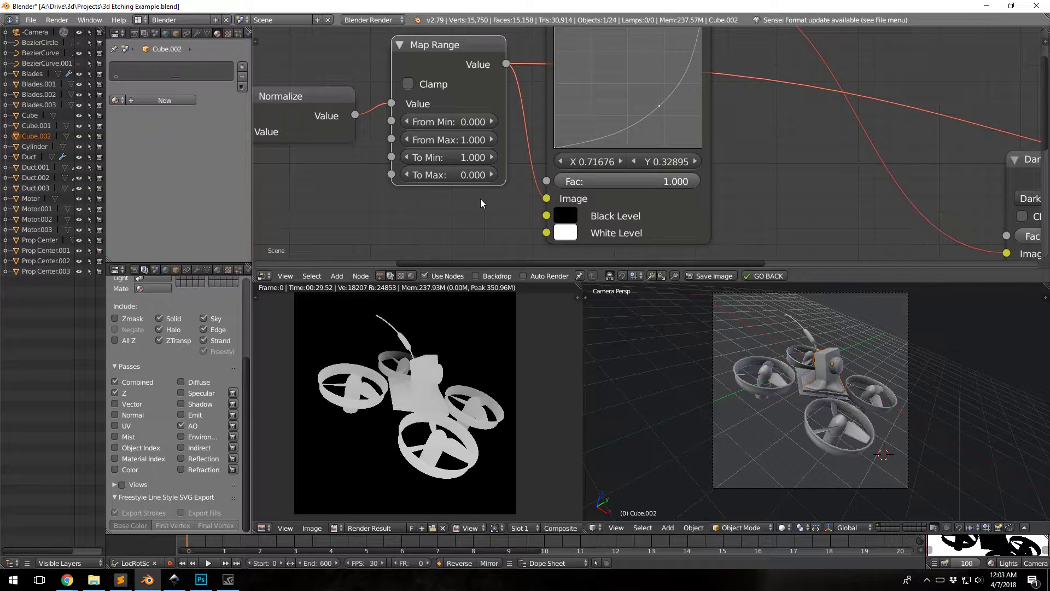
{"action": "scroll", "coordinate": [389, 195], "scroll_direction": "down", "scroll_amount": 1}
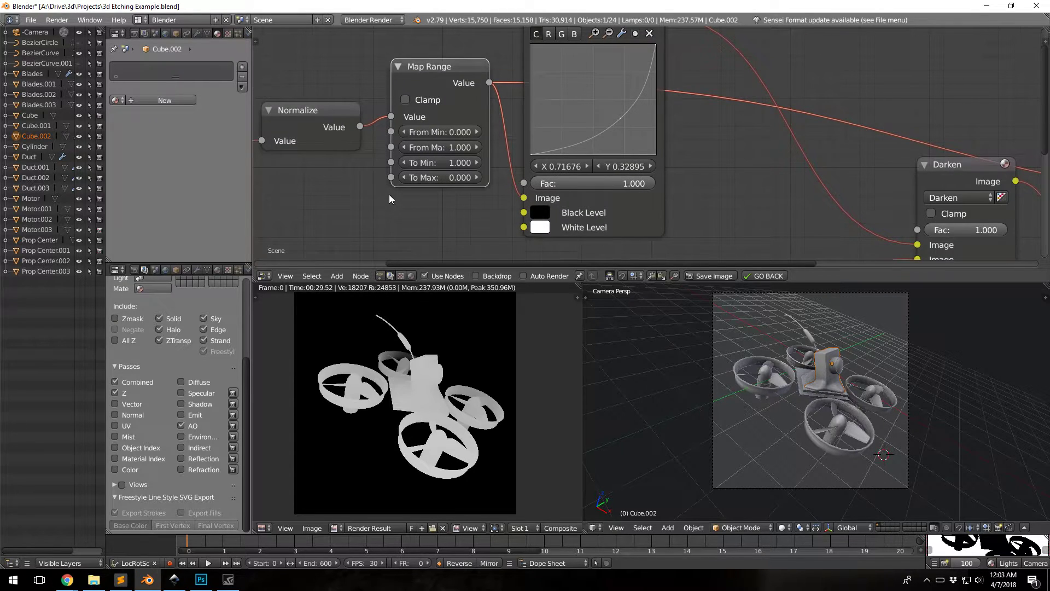
{"action": "scroll", "coordinate": [389, 195], "scroll_direction": "down", "scroll_amount": 1}
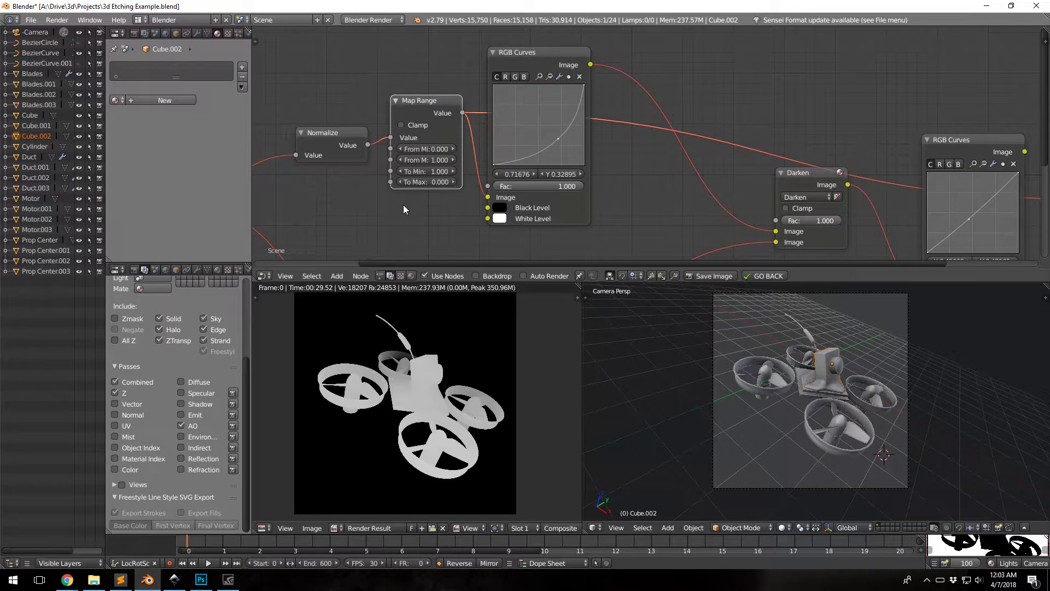
{"action": "middle_click_drag", "start_coordinate": [404, 208], "coordinate": [367, 209]}
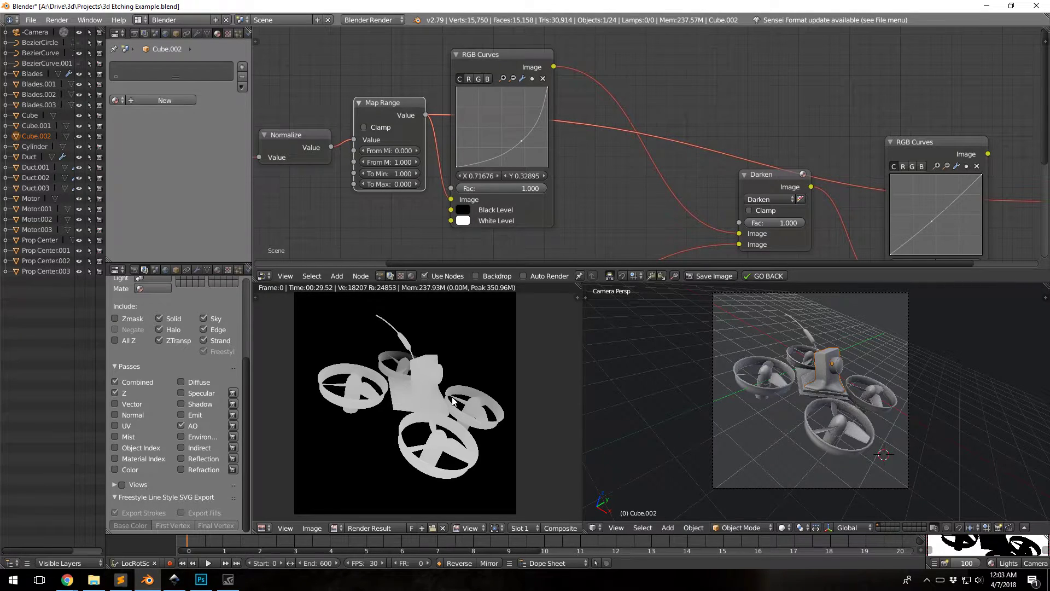
{"action": "scroll", "coordinate": [452, 402], "scroll_direction": "up", "scroll_amount": 1}
{"action": "scroll", "coordinate": [452, 401], "scroll_direction": "down", "scroll_amount": 1}
{"action": "scroll", "coordinate": [425, 392], "scroll_direction": "up", "scroll_amount": 3}
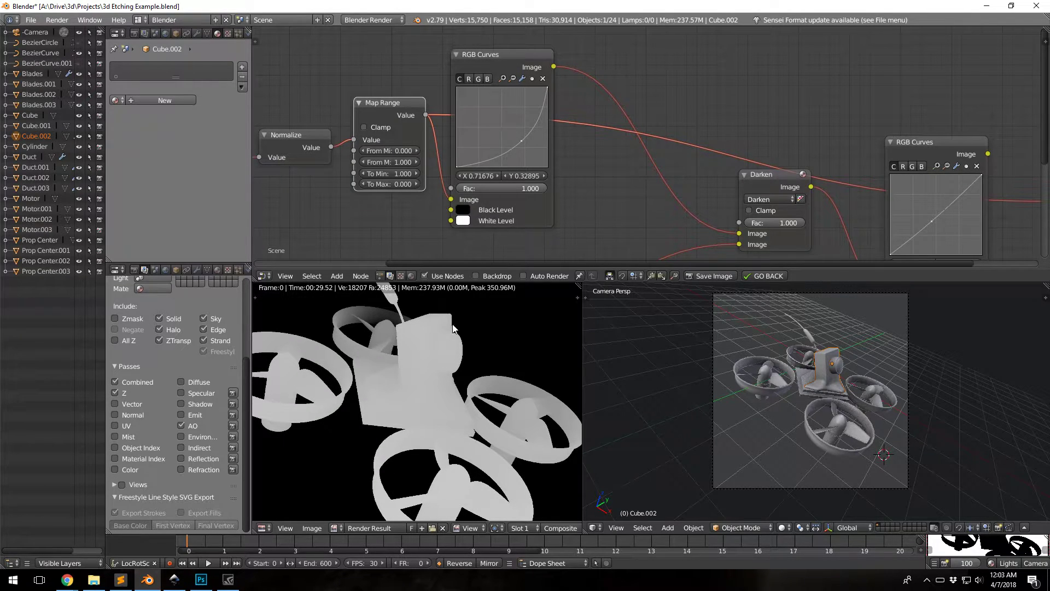
{"action": "scroll", "coordinate": [447, 343], "scroll_direction": "down", "scroll_amount": 2}
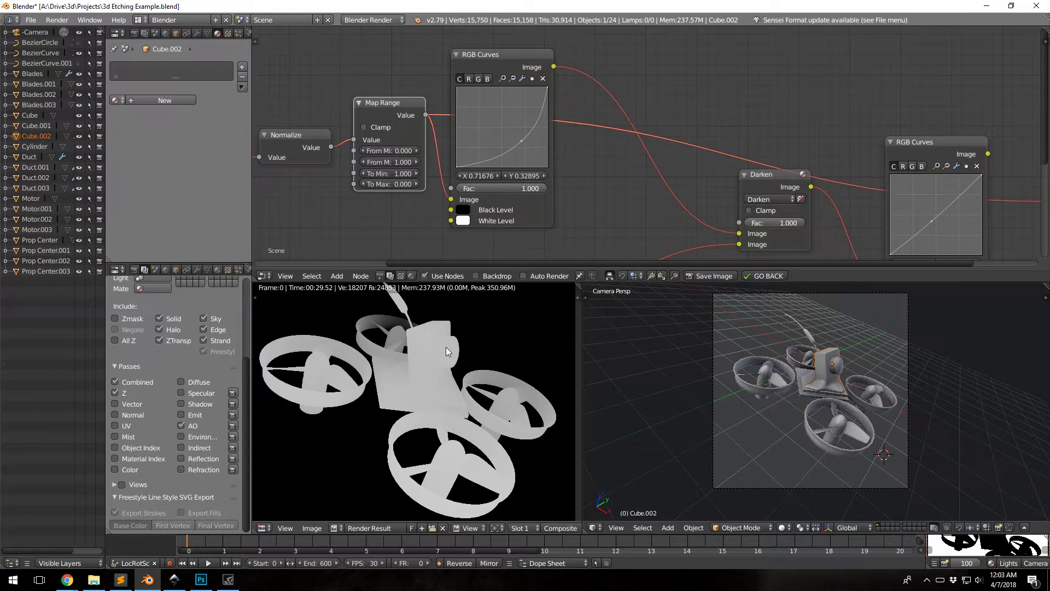
Link the first RGB Curves node's Image output to the Composite Image input.
{"action": "left_click", "coordinate": [518, 57]}
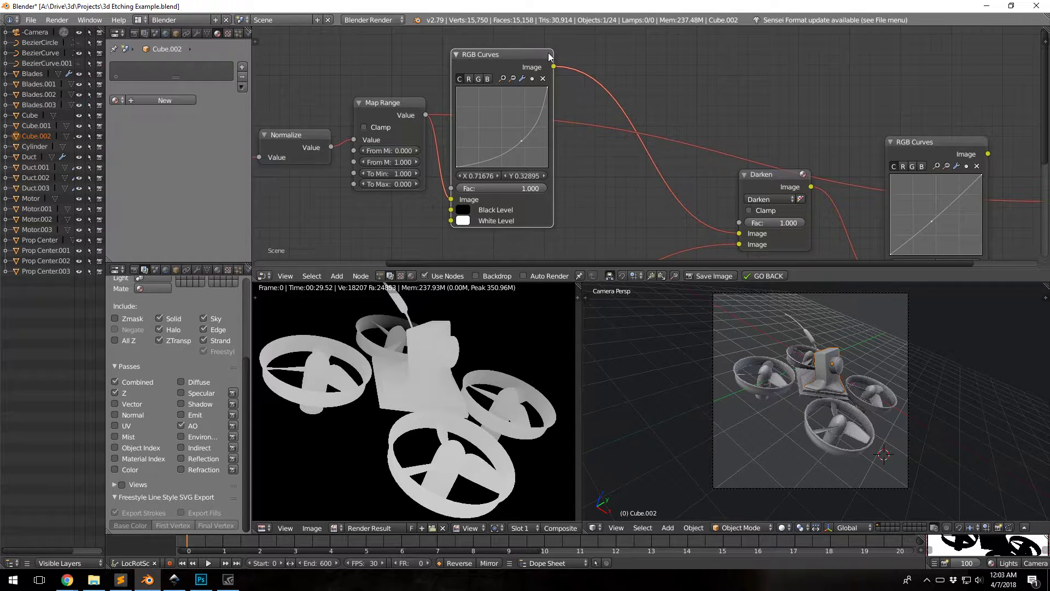
{"action": "left_click_drag", "start_coordinate": [554, 66], "coordinate": [695, 126]}
{"action": "scroll", "coordinate": [694, 126], "scroll_direction": "down", "scroll_amount": 3}
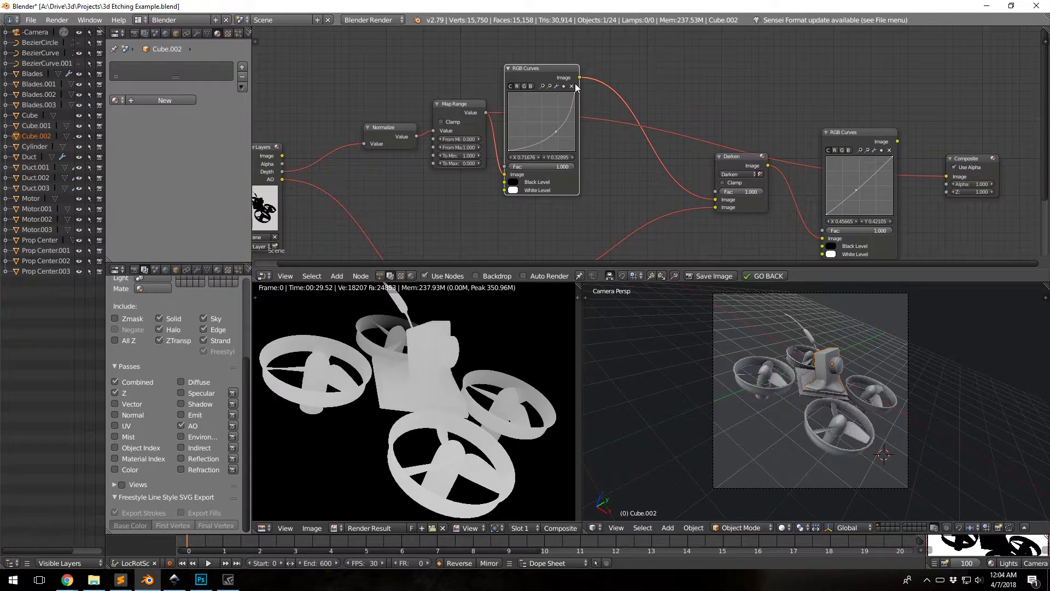
{"action": "left_click_drag", "start_coordinate": [579, 79], "coordinate": [948, 179]}
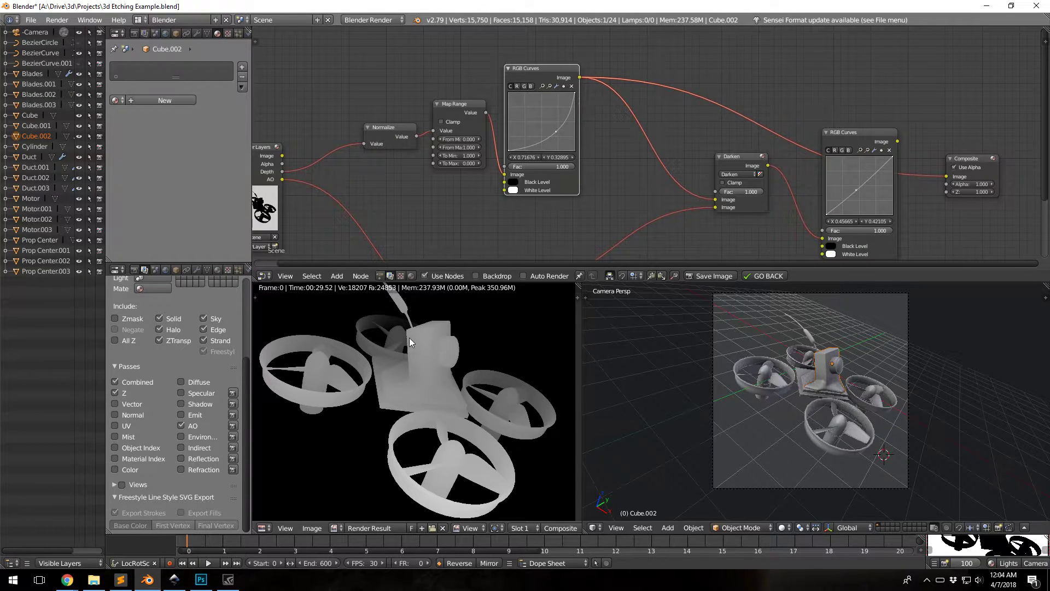
Zoom out the node editor and review the Power, Map Range and RGB Curves nodes.
{"action": "scroll", "coordinate": [401, 341], "scroll_direction": "down", "scroll_amount": 1}
{"action": "scroll", "coordinate": [401, 345], "scroll_direction": "down", "scroll_amount": 1}
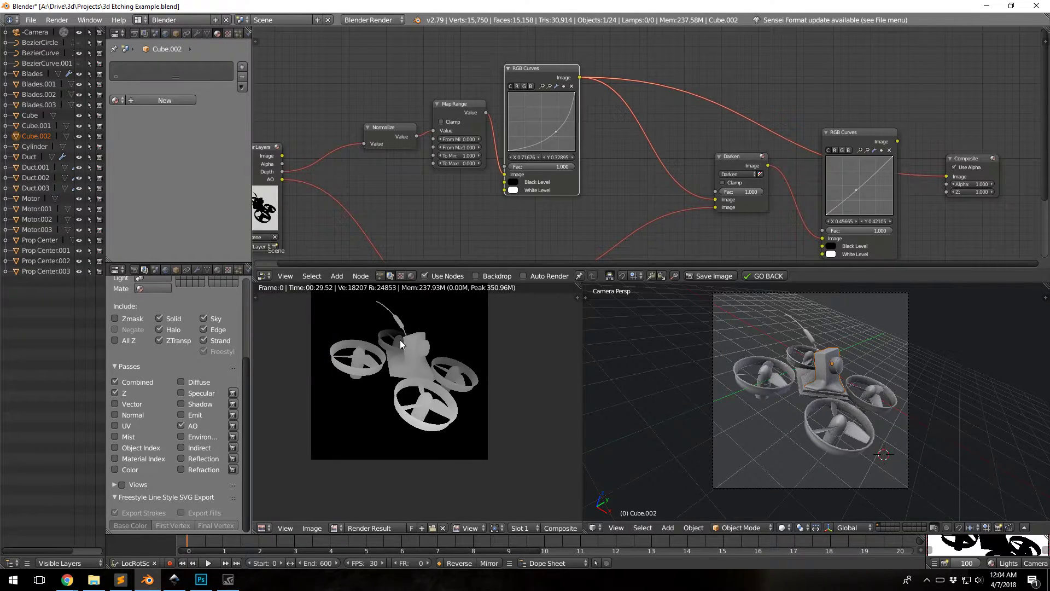
{"action": "scroll", "coordinate": [418, 406], "scroll_direction": "up", "scroll_amount": 2}
{"action": "scroll", "coordinate": [419, 406], "scroll_direction": "down", "scroll_amount": 2}
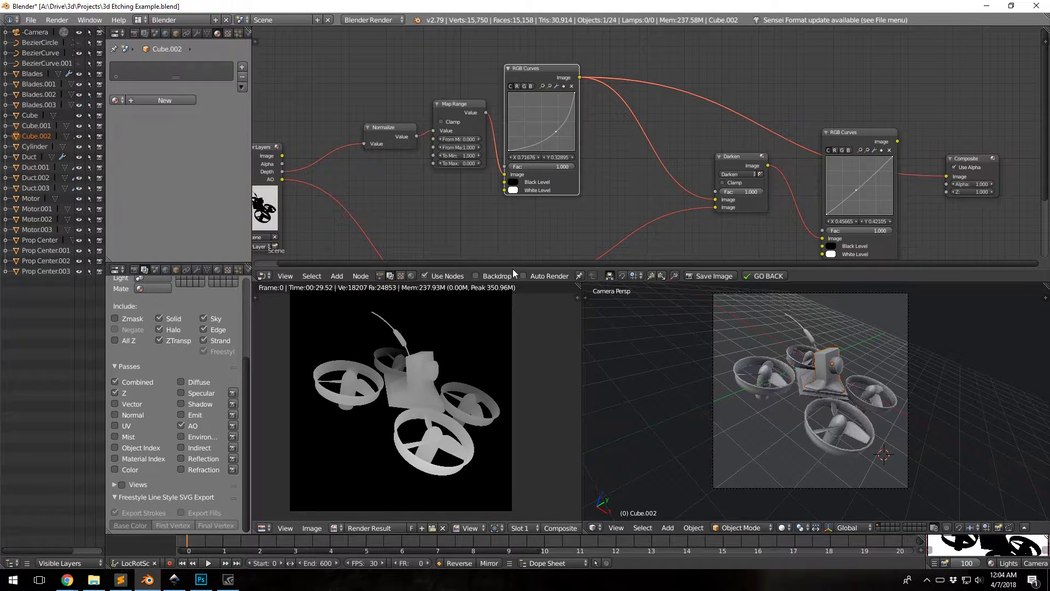
{"action": "scroll", "coordinate": [544, 117], "scroll_direction": "down", "scroll_amount": 2}
{"action": "scroll", "coordinate": [488, 169], "scroll_direction": "down", "scroll_amount": 1}
{"action": "middle_click_drag", "start_coordinate": [488, 169], "coordinate": [509, 158]}
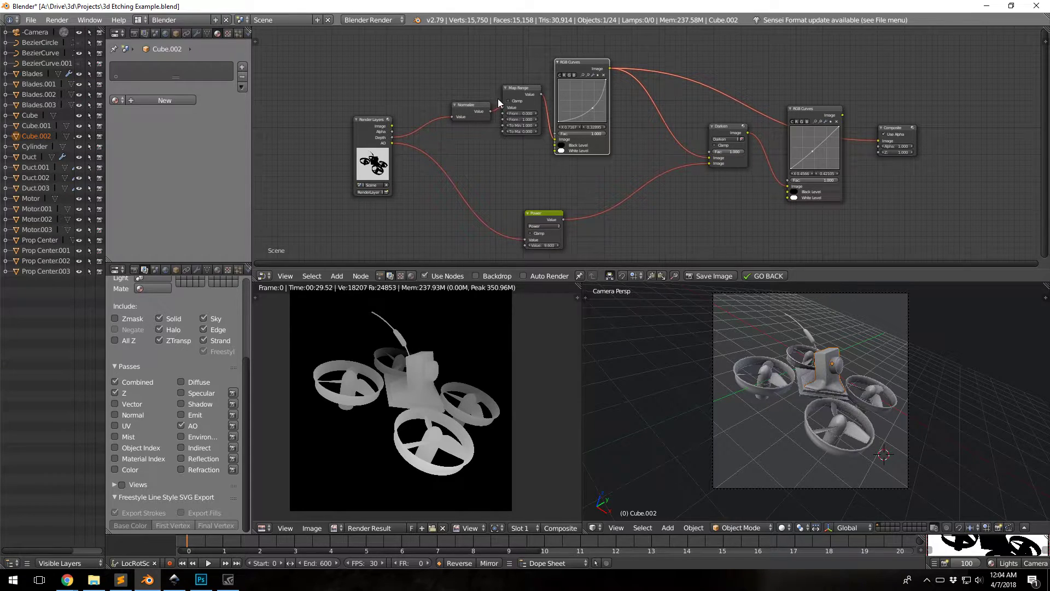
{"action": "left_click", "coordinate": [518, 90]}
{"action": "left_click", "coordinate": [594, 61]}
{"action": "middle_click_drag", "start_coordinate": [492, 177], "coordinate": [493, 154]}
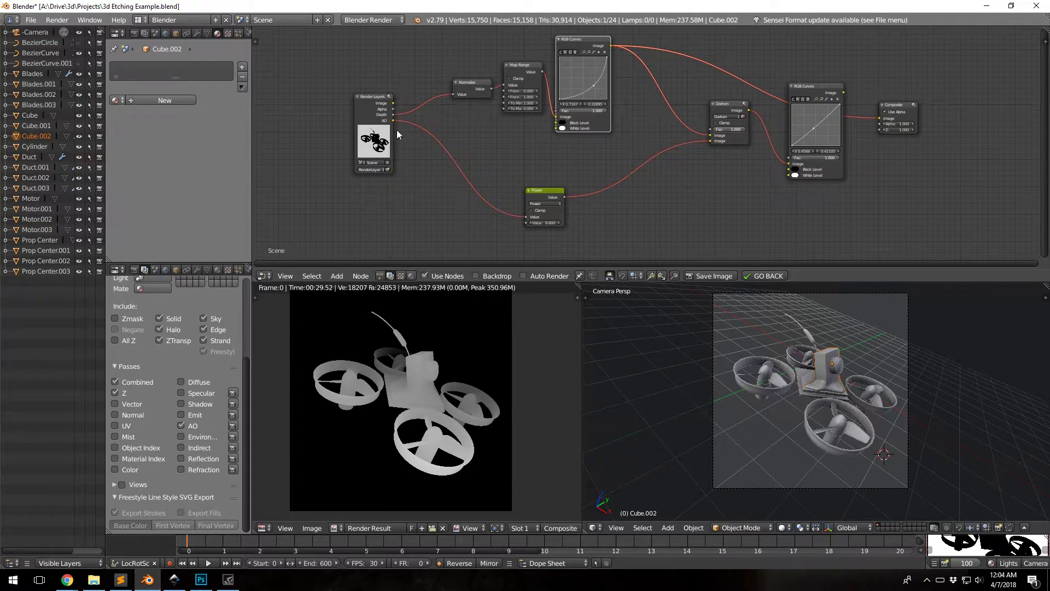
{"action": "left_click_drag", "start_coordinate": [395, 121], "coordinate": [882, 119]}
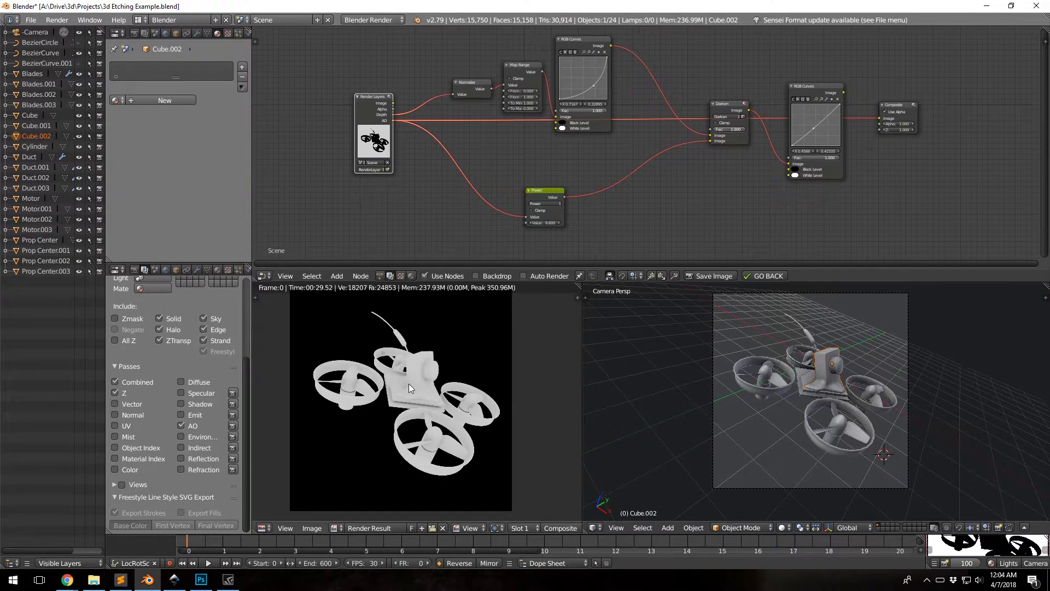
{"action": "scroll", "coordinate": [409, 383], "scroll_direction": "up", "scroll_amount": 3}
{"action": "scroll", "coordinate": [409, 383], "scroll_direction": "down", "scroll_amount": 1}
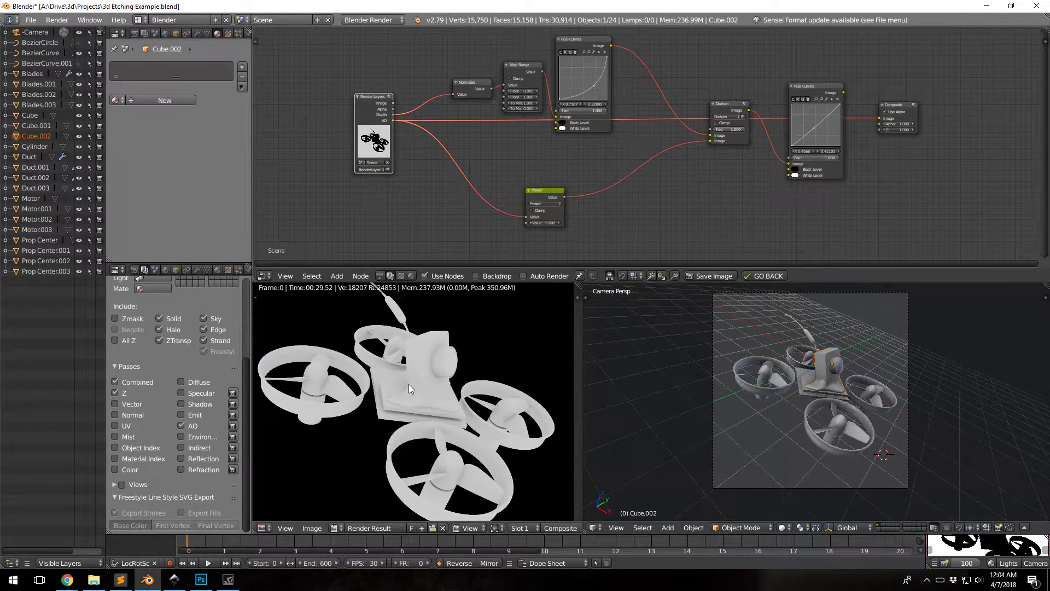
{"action": "key", "text": "ctrl+space"}
{"action": "scroll", "coordinate": [471, 310], "scroll_direction": "up", "scroll_amount": 2}
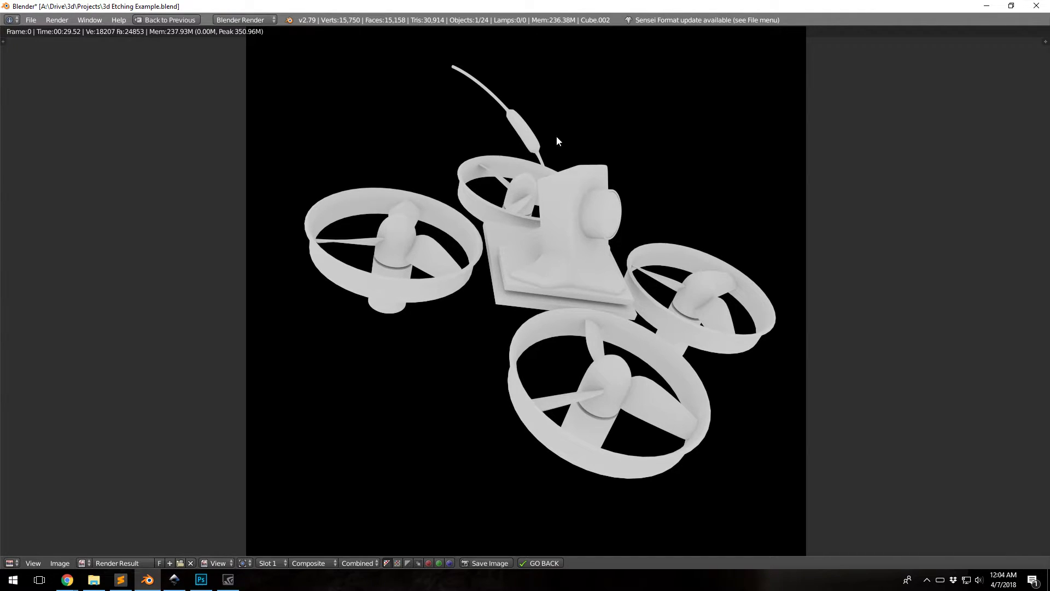
{"action": "key", "text": "Escape"}
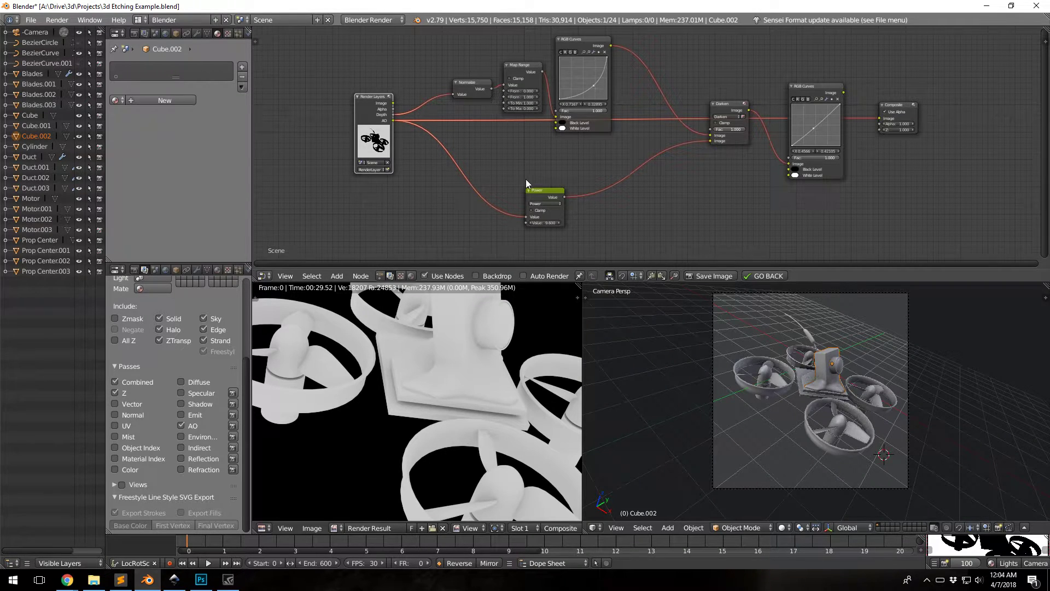
{"action": "scroll", "coordinate": [398, 400], "scroll_direction": "down", "scroll_amount": 3}
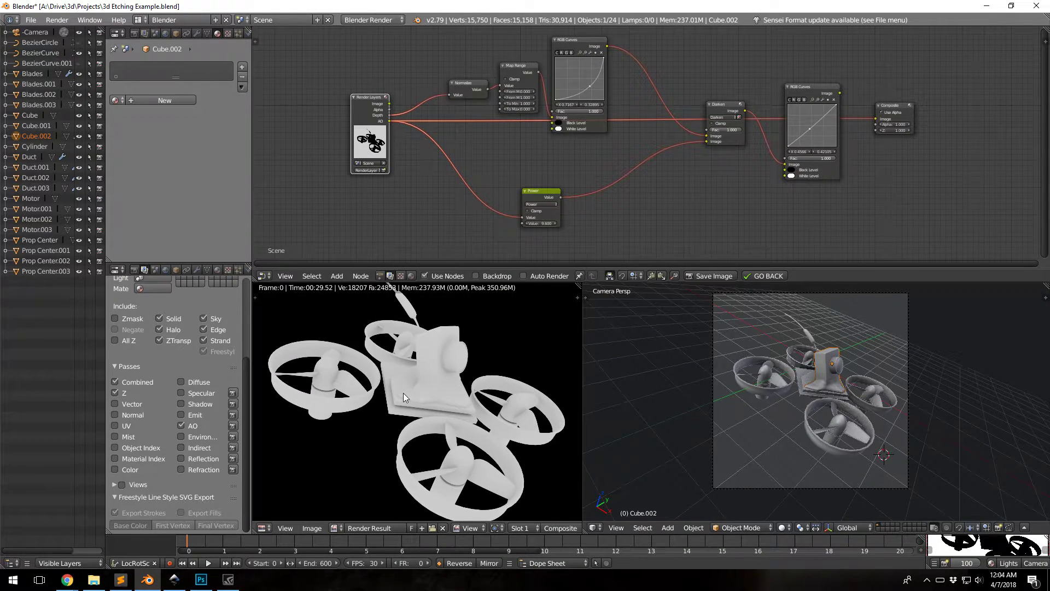
{"action": "scroll", "coordinate": [406, 385], "scroll_direction": "down", "scroll_amount": 1}
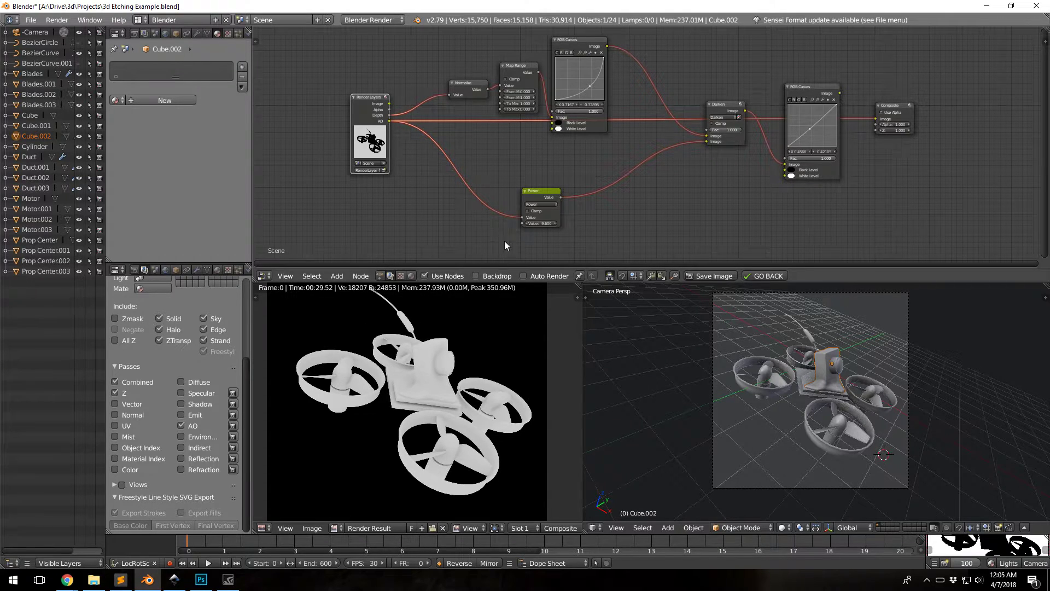
Zoom in on the Power node and view its math operation options.
{"action": "scroll", "coordinate": [537, 205], "scroll_direction": "up", "scroll_amount": 3}
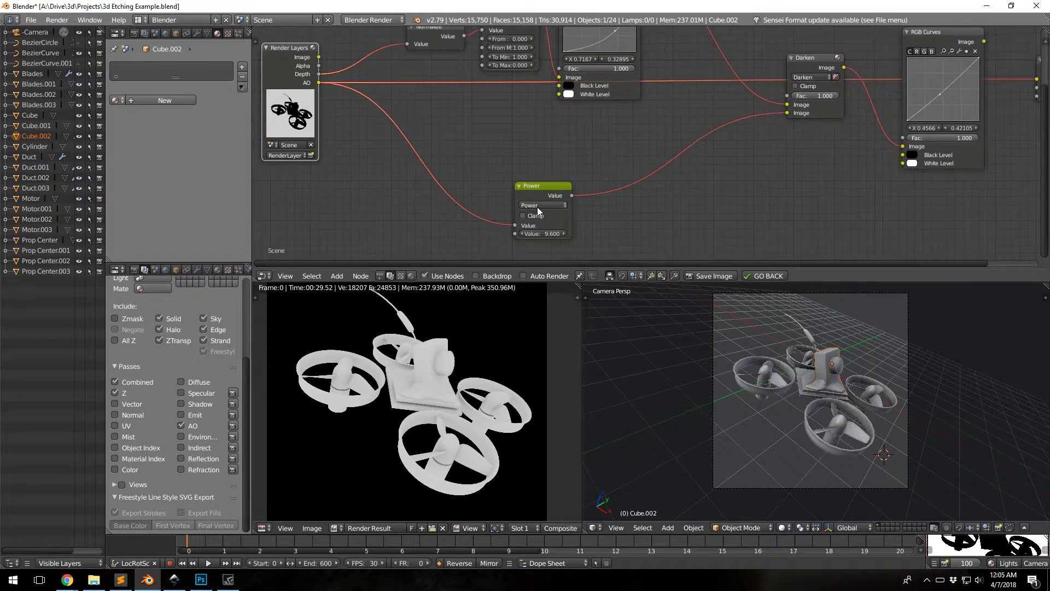
{"action": "middle_click_drag", "start_coordinate": [537, 207], "coordinate": [503, 148]}
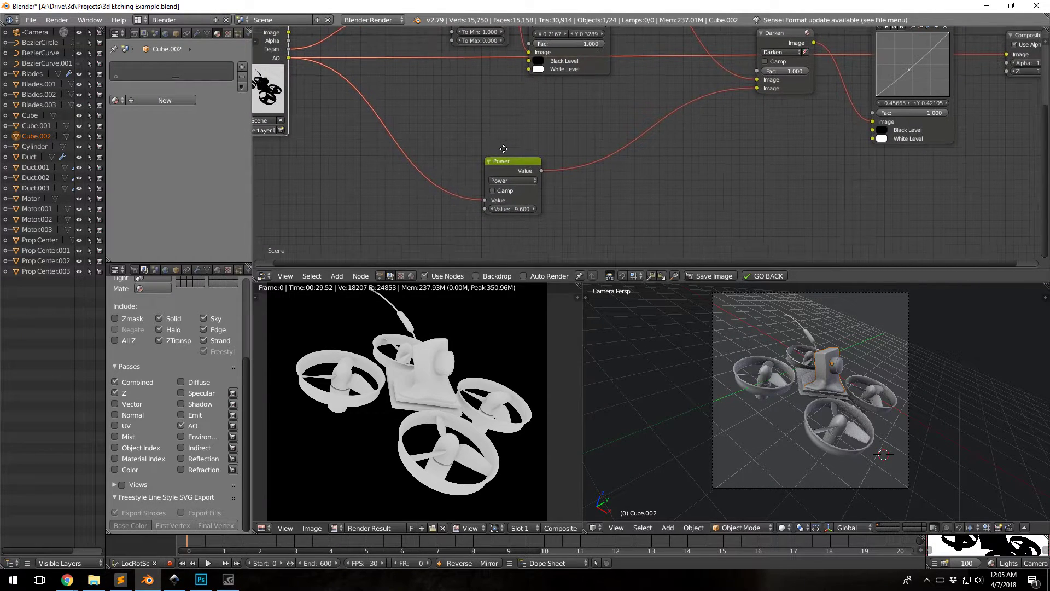
{"action": "left_click", "coordinate": [503, 181]}
{"action": "scroll", "coordinate": [541, 171], "scroll_direction": "down", "scroll_amount": 4}
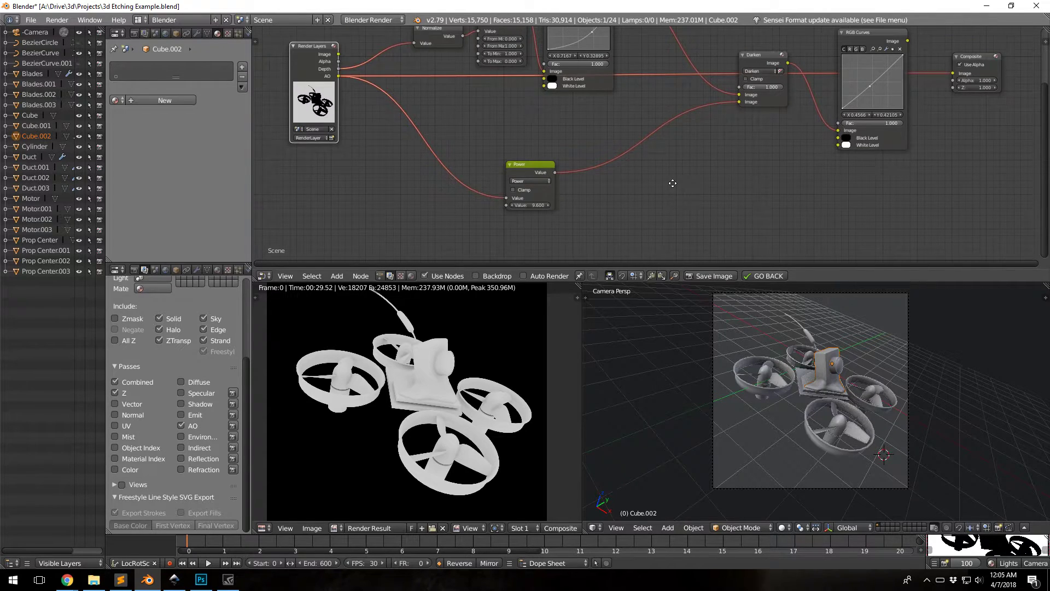
Link Power's Value output to the Composite Image and examine the AO-shaded drone preview.
{"action": "left_click_drag", "start_coordinate": [512, 208], "coordinate": [851, 122]}
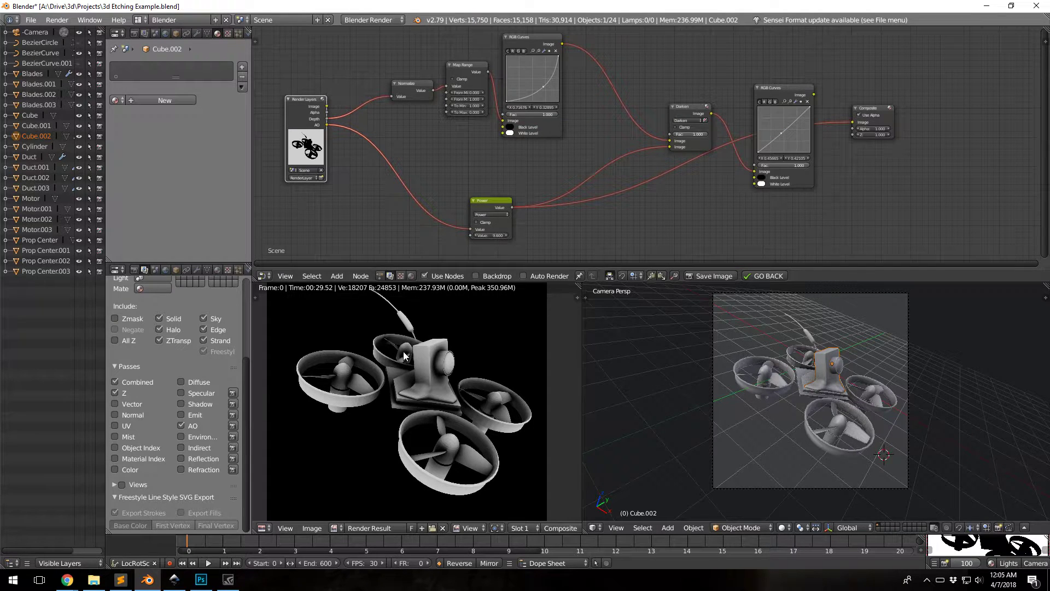
{"action": "scroll", "coordinate": [492, 230], "scroll_direction": "up", "scroll_amount": 2}
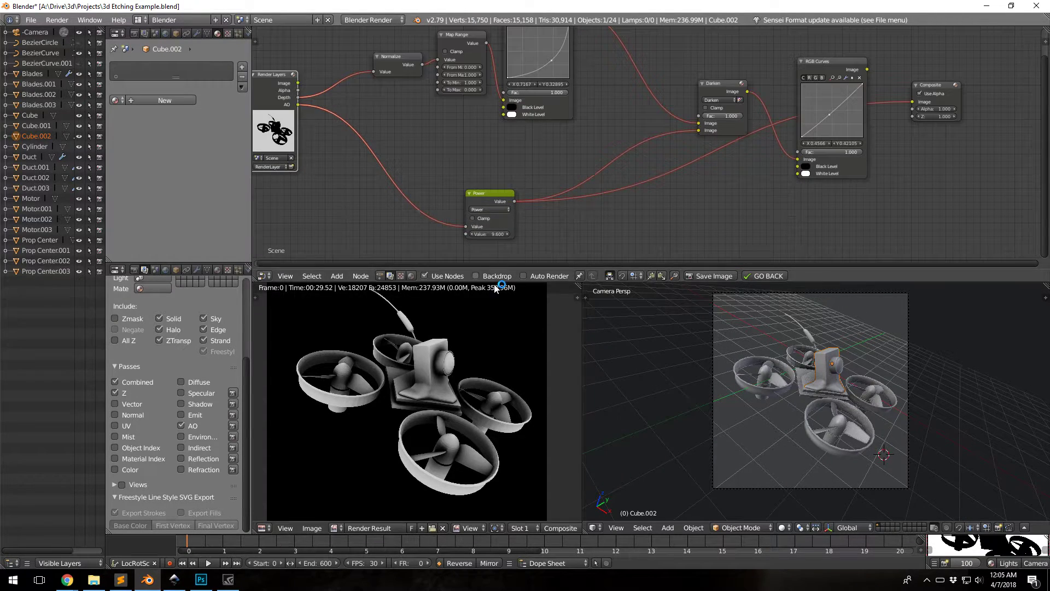
{"action": "scroll", "coordinate": [497, 243], "scroll_direction": "up", "scroll_amount": 2}
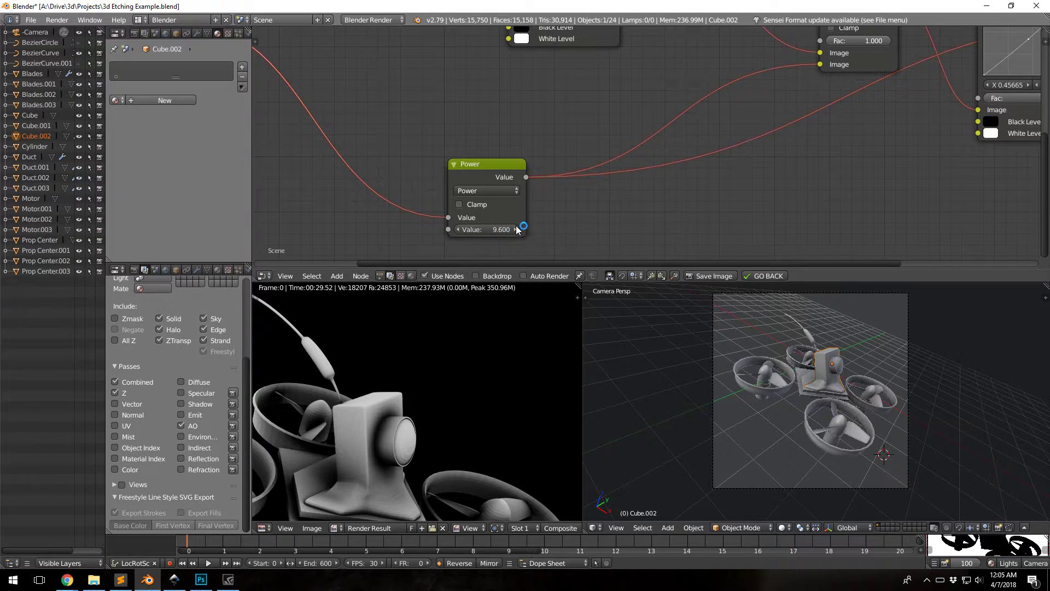
{"action": "scroll", "coordinate": [450, 391], "scroll_direction": "down", "scroll_amount": 2}
{"action": "scroll", "coordinate": [435, 403], "scroll_direction": "up", "scroll_amount": 1}
{"action": "middle_click_drag", "start_coordinate": [435, 403], "coordinate": [469, 379]}
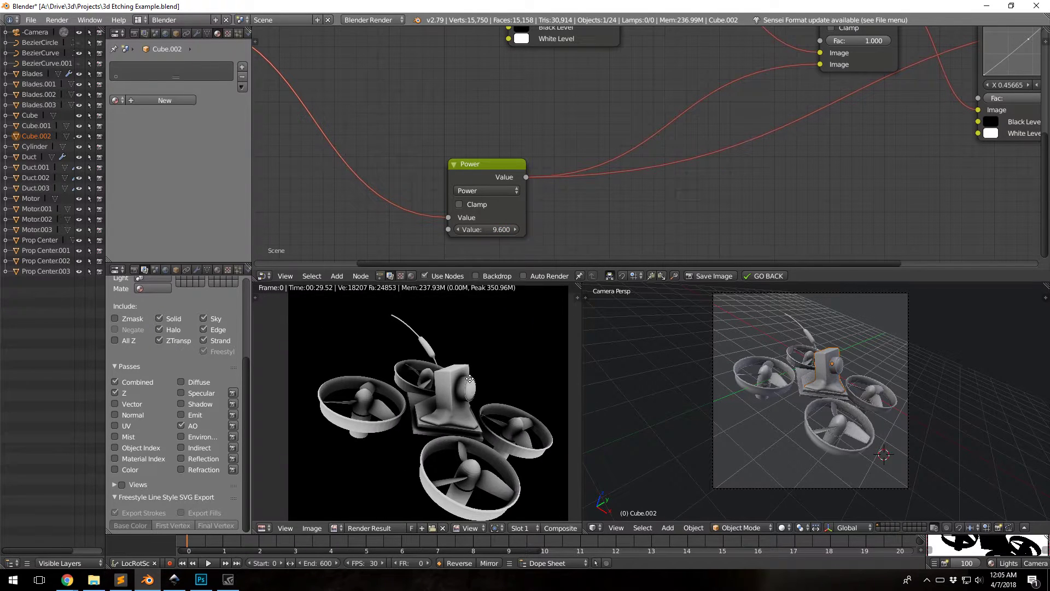
{"action": "scroll", "coordinate": [470, 379], "scroll_direction": "down", "scroll_amount": 2}
{"action": "scroll", "coordinate": [490, 230], "scroll_direction": "down", "scroll_amount": 5, "text": "ctrl"}
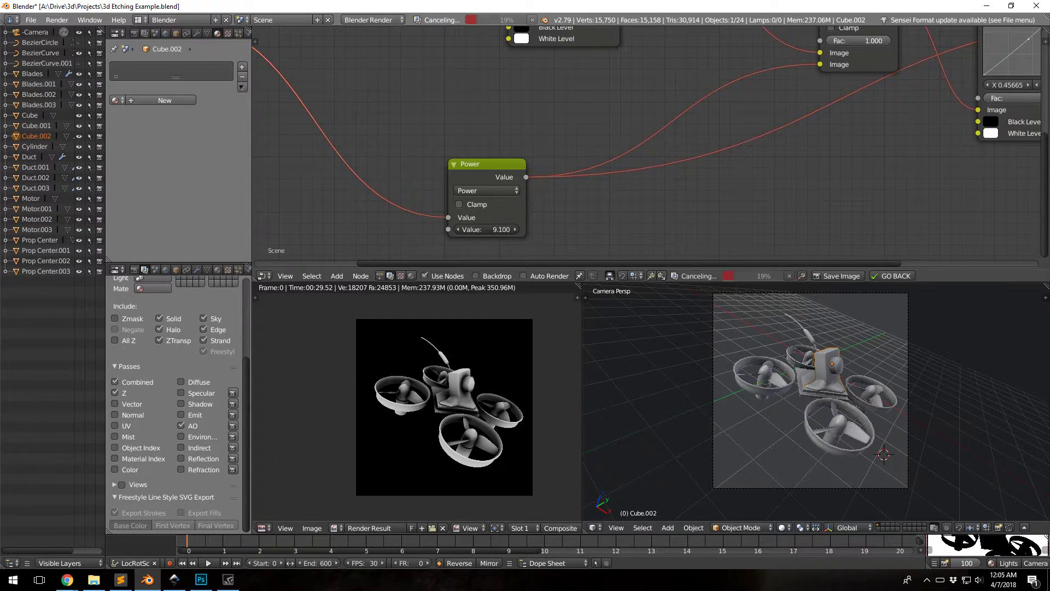
{"action": "scroll", "coordinate": [491, 230], "scroll_direction": "down", "scroll_amount": 20, "text": "ctrl"}
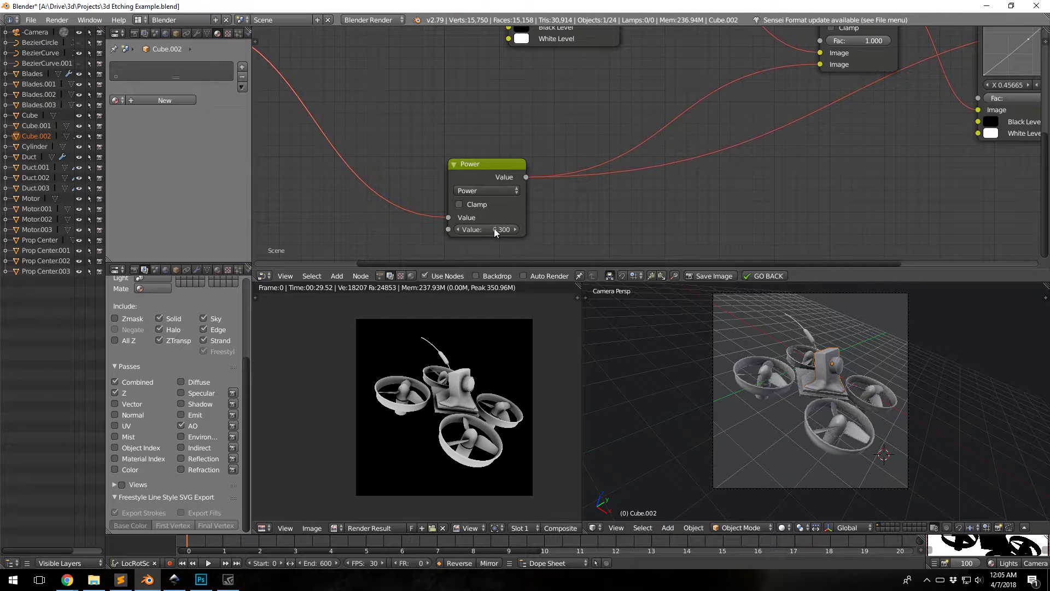
{"action": "scroll", "coordinate": [494, 230], "scroll_direction": "up", "scroll_amount": 20, "text": "ctrl"}
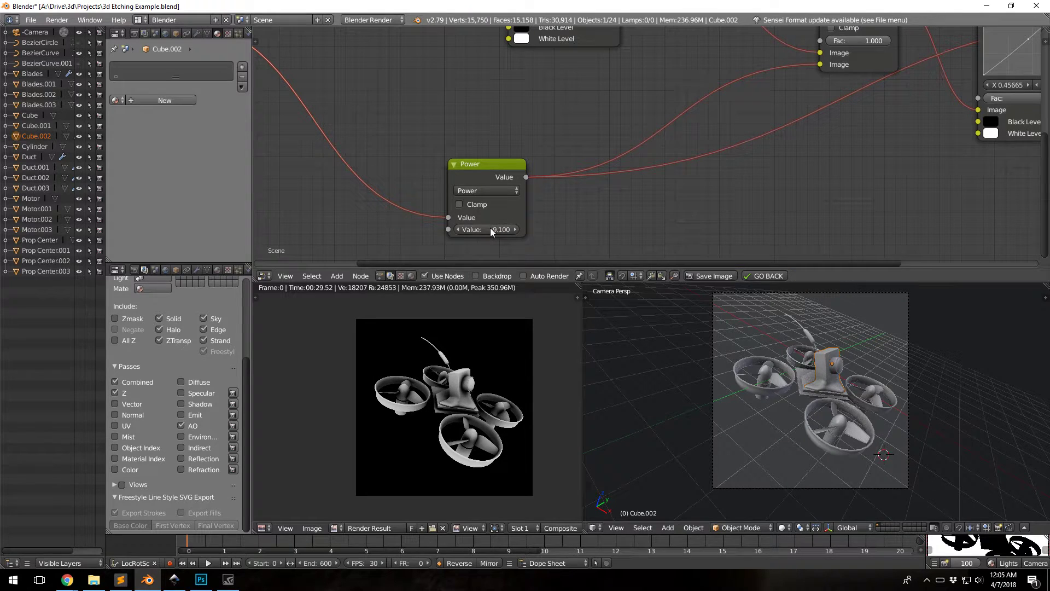
Set the Power node's Value back to 9.6.
{"action": "type", "text": "9.6"}
{"action": "key", "text": "Return"}
{"action": "scroll", "coordinate": [623, 199], "scroll_direction": "down", "scroll_amount": 1}
{"action": "scroll", "coordinate": [550, 149], "scroll_direction": "down", "scroll_amount": 4}
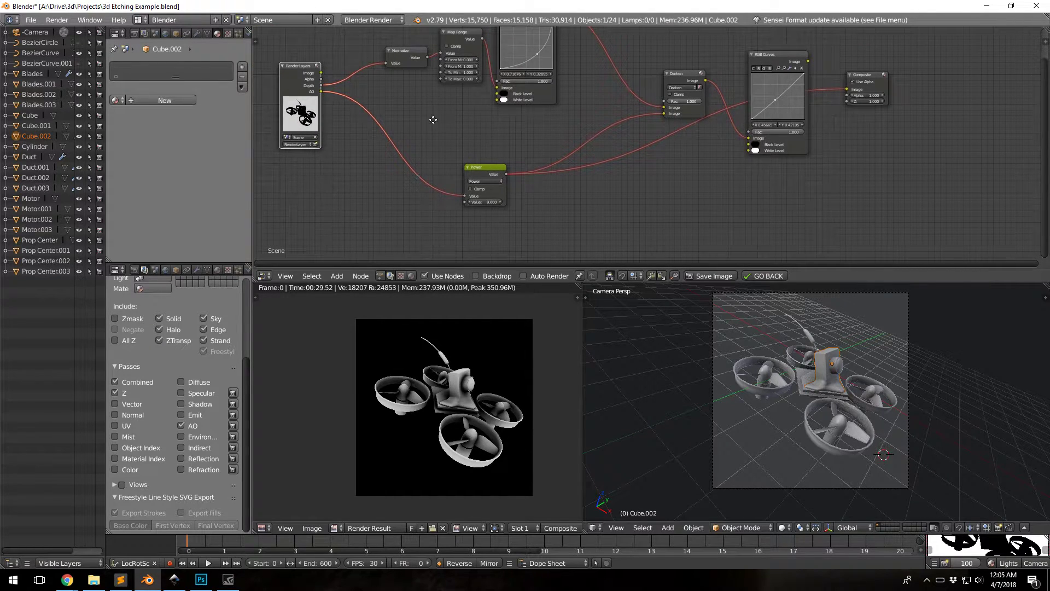
Link the Darken node's Image output to the Composite Image input.
{"action": "middle_click_drag", "start_coordinate": [433, 119], "coordinate": [436, 146]}
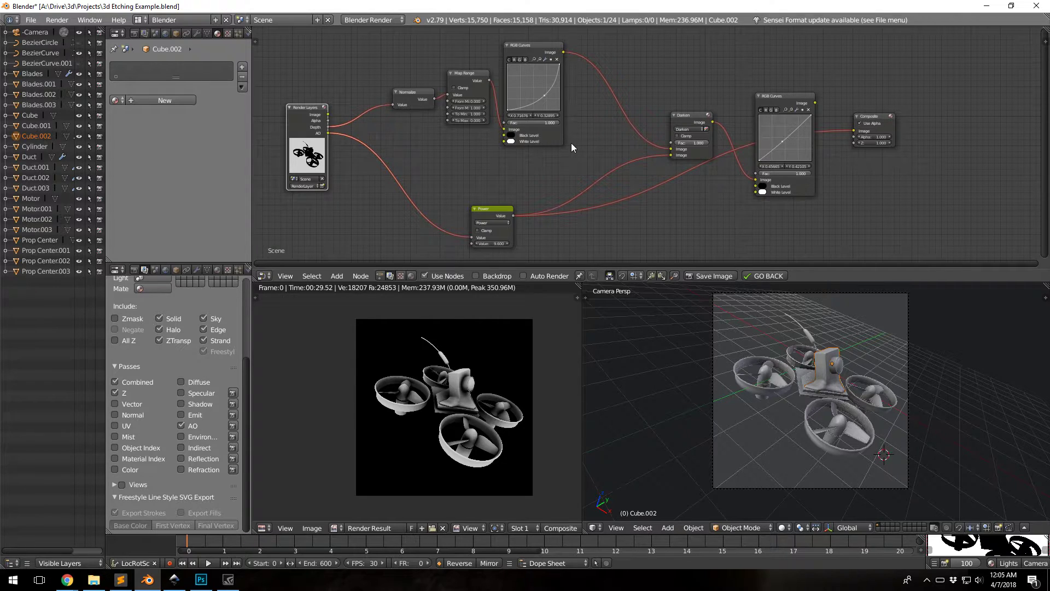
{"action": "middle_click_drag", "start_coordinate": [615, 150], "coordinate": [556, 148]}
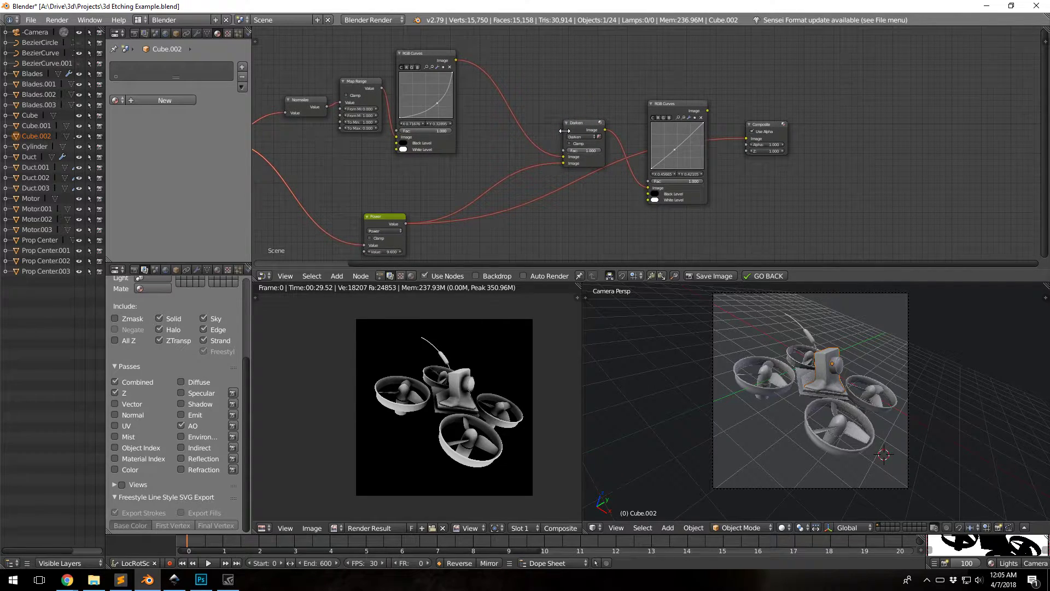
{"action": "scroll", "coordinate": [586, 148], "scroll_direction": "up", "scroll_amount": 2}
{"action": "scroll", "coordinate": [587, 148], "scroll_direction": "down", "scroll_amount": 1}
{"action": "scroll", "coordinate": [724, 236], "scroll_direction": "down", "scroll_amount": 3}
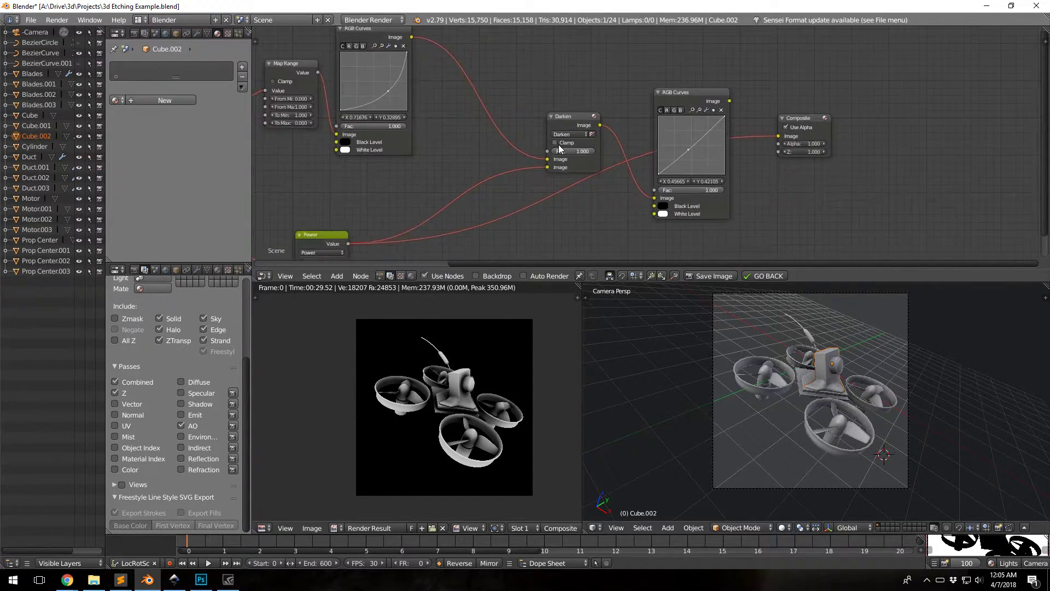
{"action": "middle_click_drag", "start_coordinate": [320, 137], "coordinate": [443, 153]}
{"action": "scroll", "coordinate": [455, 170], "scroll_direction": "up", "scroll_amount": 1}
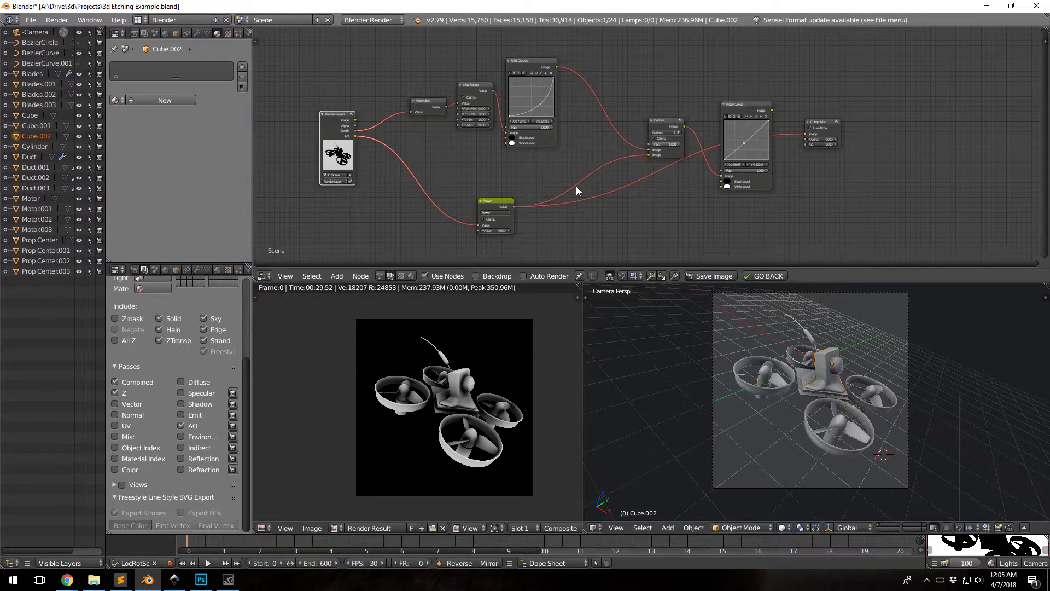
{"action": "left_click_drag", "start_coordinate": [684, 126], "coordinate": [805, 134]}
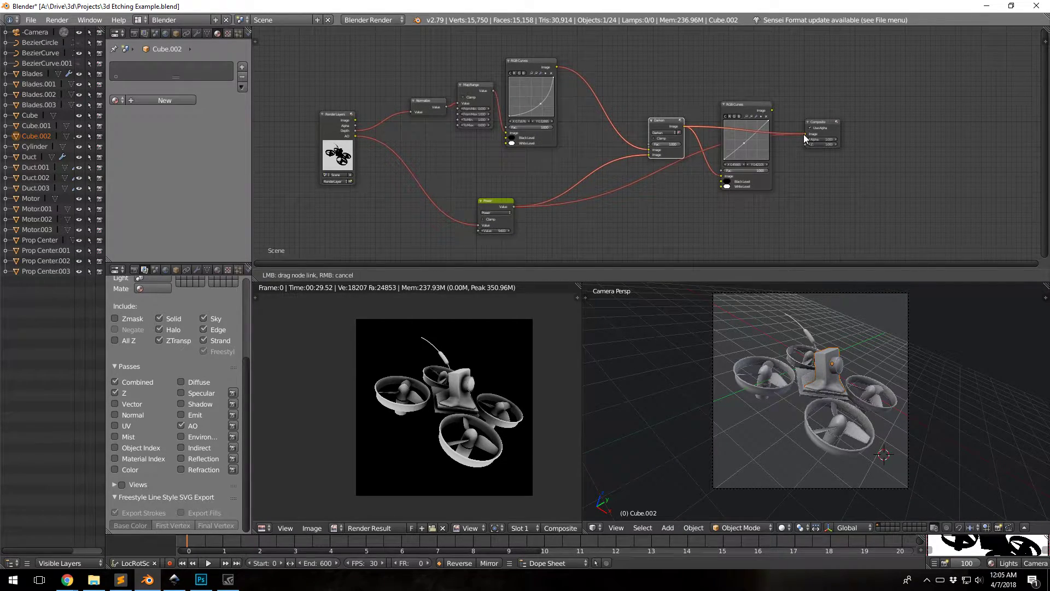
Set the Darken node's Fac to 0.000, leaving a flat grey drone.
{"action": "scroll", "coordinate": [664, 145], "scroll_direction": "up", "scroll_amount": 4}
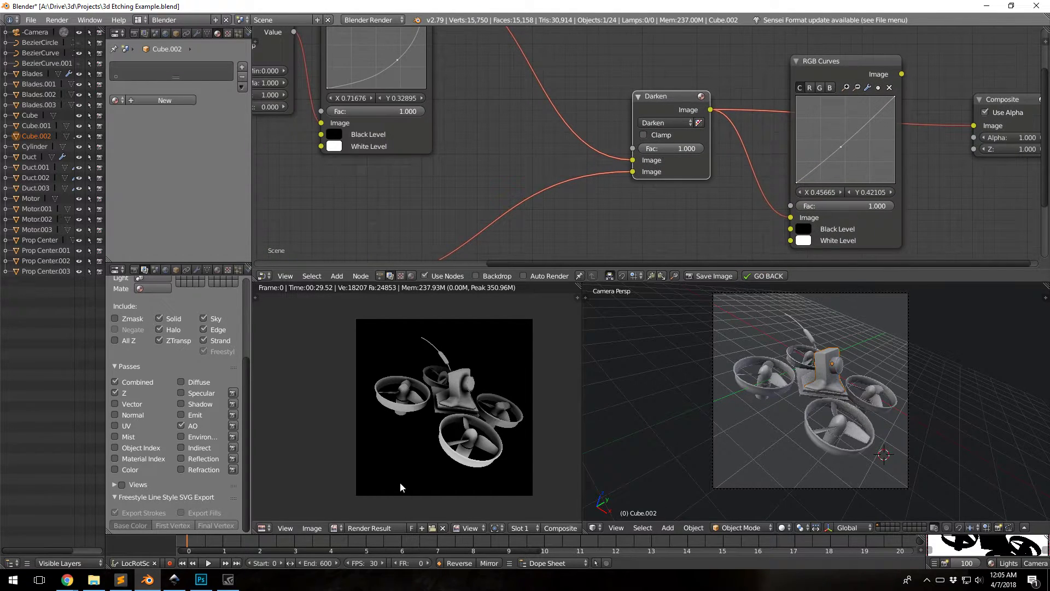
{"action": "scroll", "coordinate": [425, 421], "scroll_direction": "up", "scroll_amount": 1}
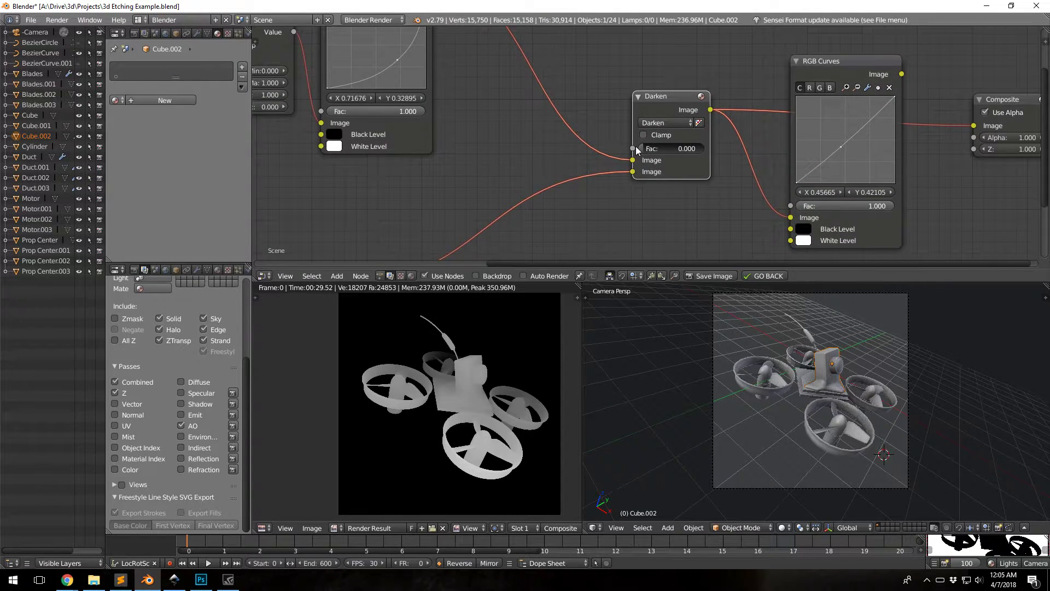
{"action": "left_click_drag", "start_coordinate": [641, 148], "coordinate": [602, 148]}
{"action": "scroll", "coordinate": [621, 133], "scroll_direction": "down", "scroll_amount": 3}
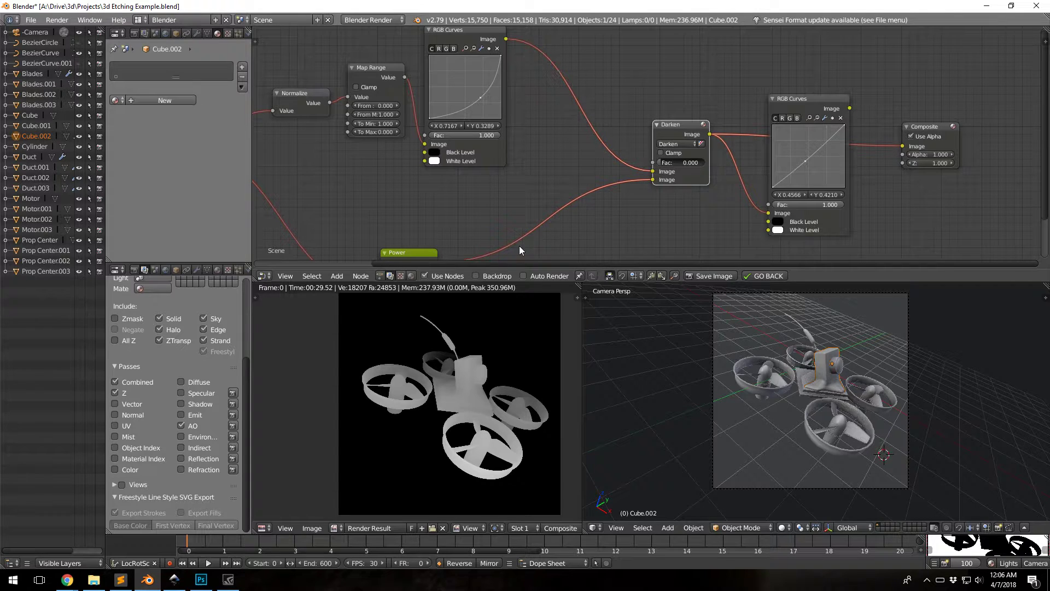
Drop the Darken node's Fac to 0.0, then drag it back up to 1.000.
{"action": "left_click", "coordinate": [670, 145]}
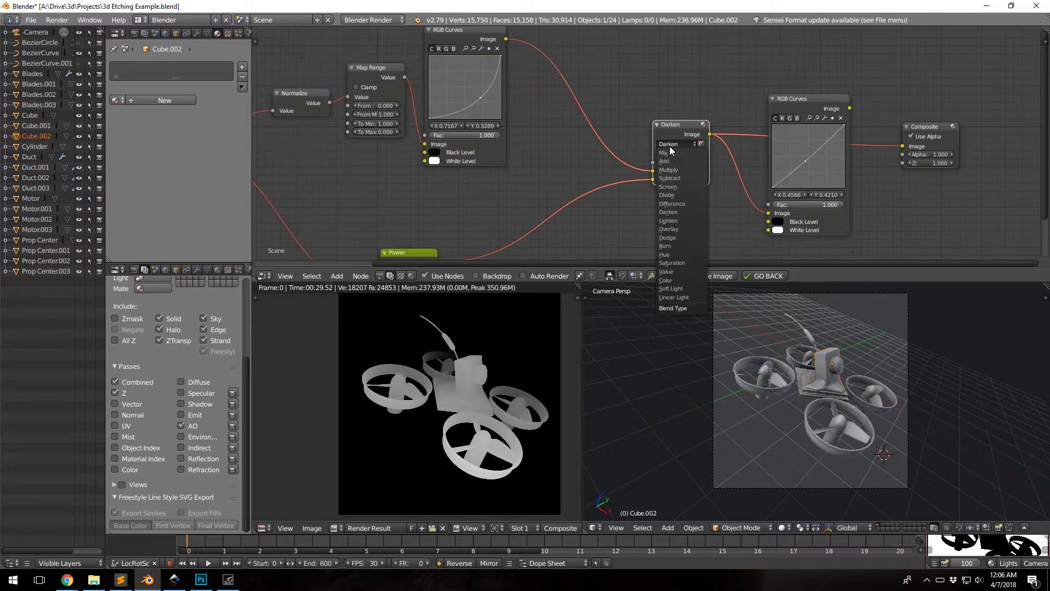
{"action": "key", "text": "Escape"}
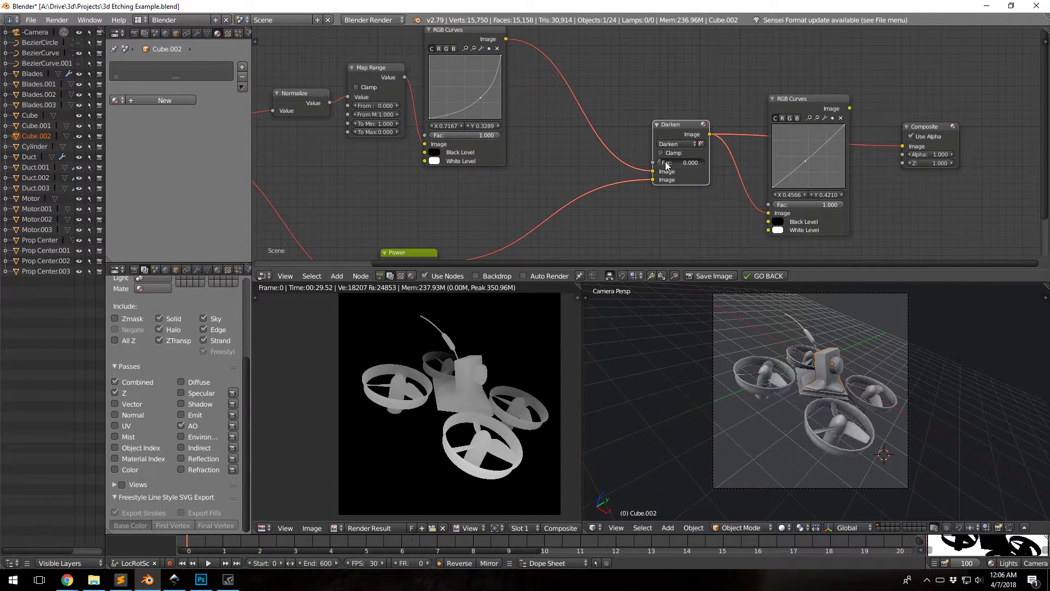
{"action": "left_click", "coordinate": [679, 164]}
{"action": "type", "text": "0.0"}
{"action": "key", "text": "Return"}
{"action": "left_click_drag", "start_coordinate": [672, 163], "coordinate": [706, 166]}
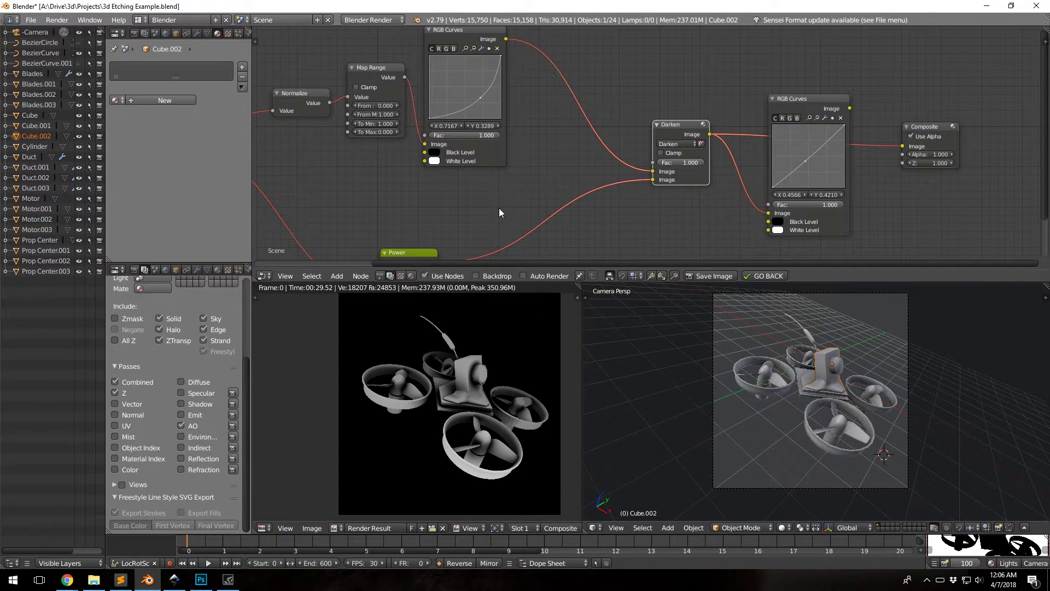
Connect the RGB Curves output to the Composite Image input, replacing the Power node link.
{"action": "scroll", "coordinate": [499, 213], "scroll_direction": "down", "scroll_amount": 1}
{"action": "middle_click_drag", "start_coordinate": [492, 195], "coordinate": [482, 159]}
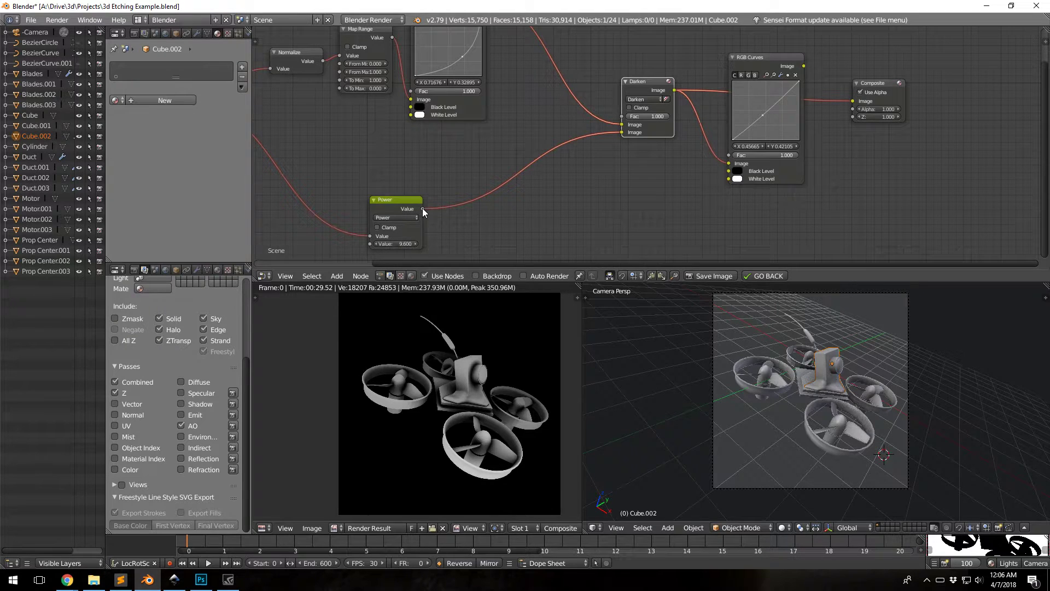
{"action": "left_click_drag", "start_coordinate": [422, 208], "coordinate": [849, 102]}
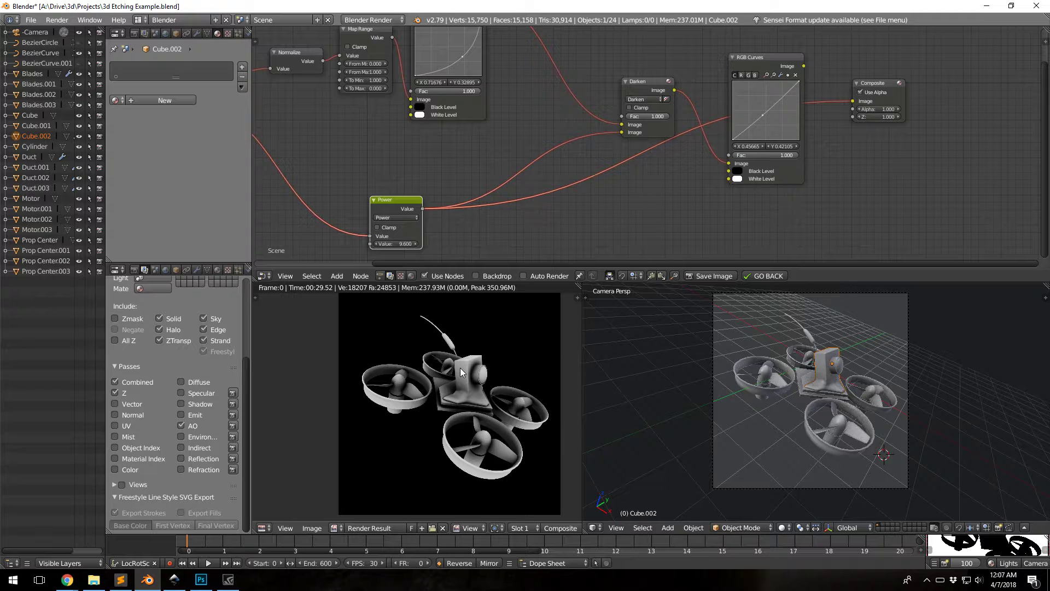
{"action": "middle_click_drag", "start_coordinate": [486, 158], "coordinate": [445, 168]}
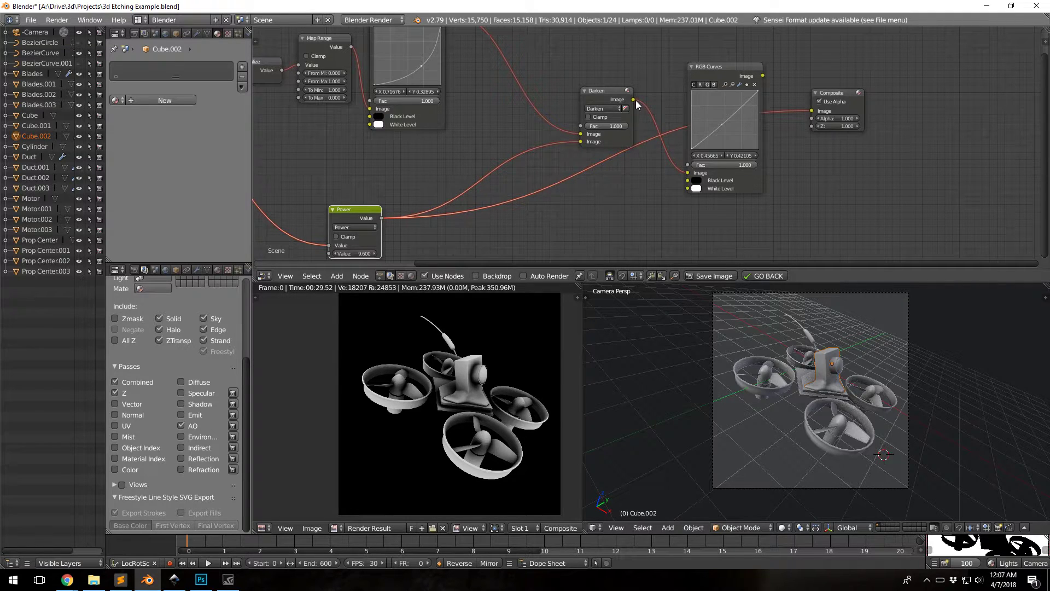
{"action": "left_click_drag", "start_coordinate": [762, 77], "coordinate": [812, 111]}
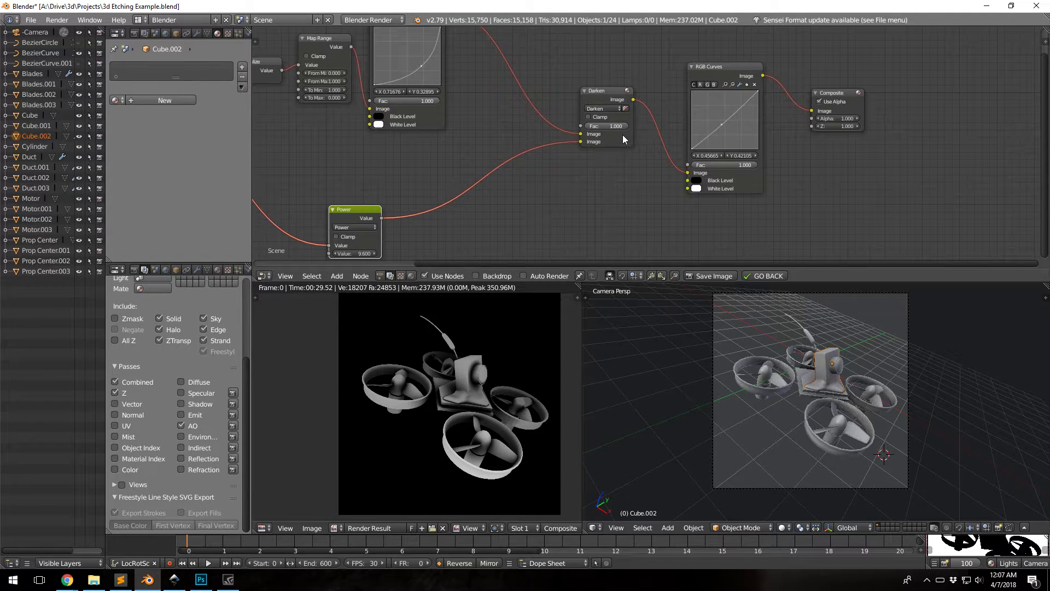
{"action": "middle_click_drag", "start_coordinate": [627, 146], "coordinate": [553, 175]}
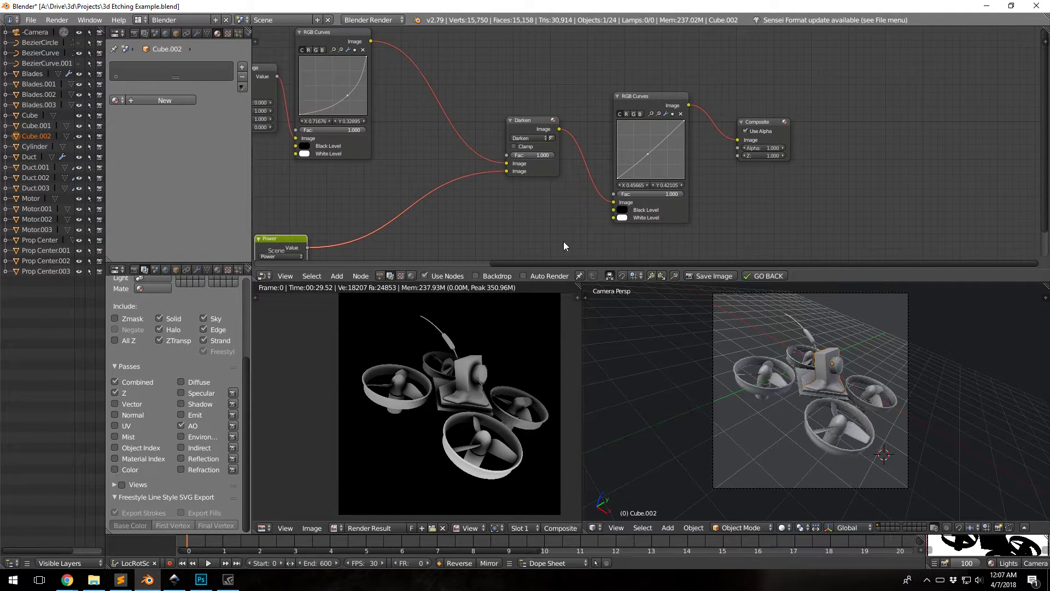
{"action": "middle_click_drag", "start_coordinate": [609, 81], "coordinate": [518, 73]}
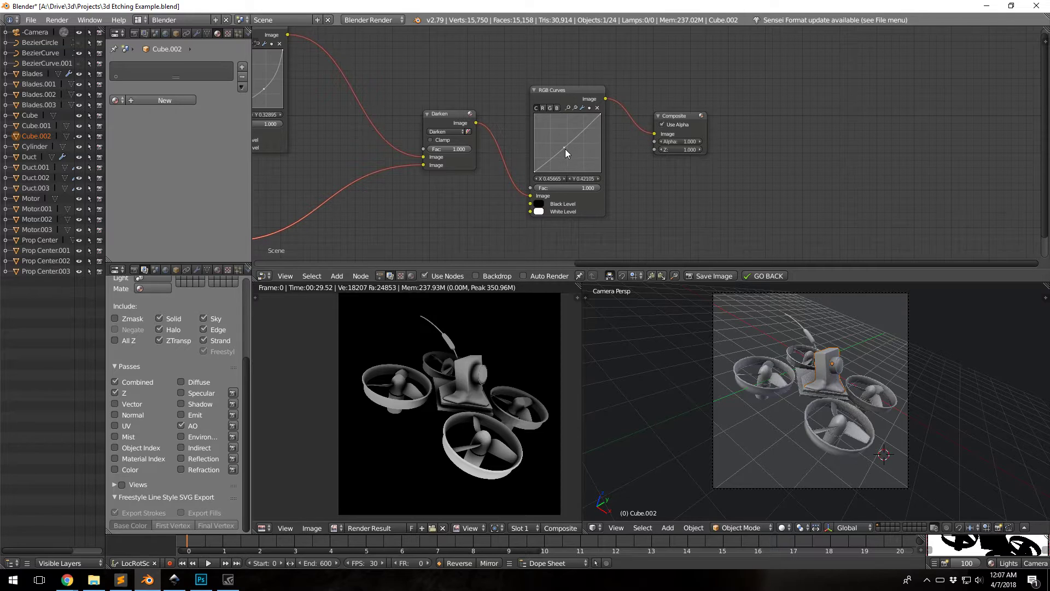
{"action": "left_click_drag", "start_coordinate": [566, 149], "coordinate": [576, 157]}
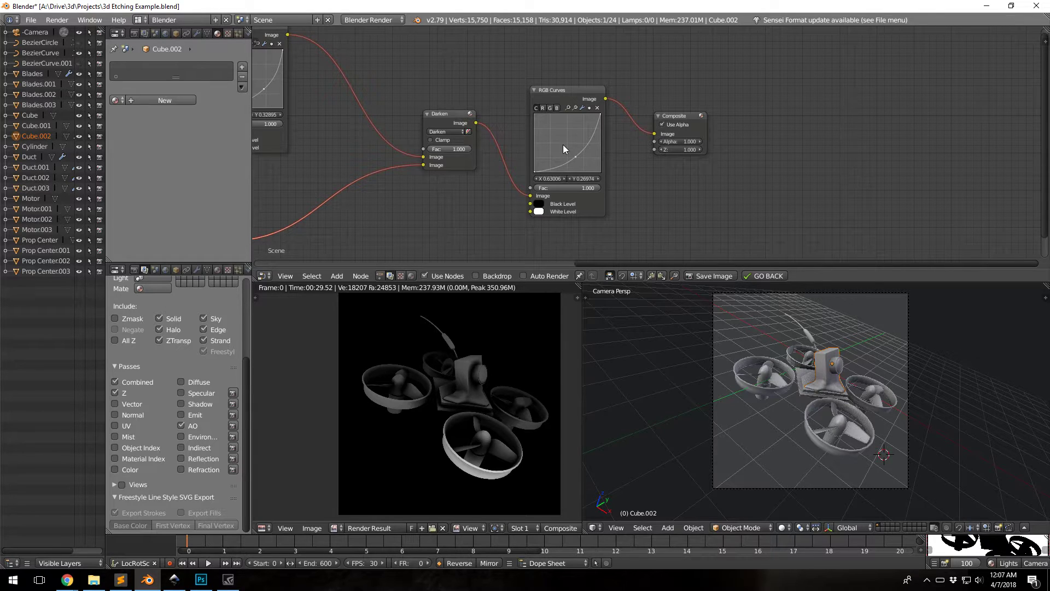
{"action": "left_click_drag", "start_coordinate": [561, 145], "coordinate": [546, 142]}
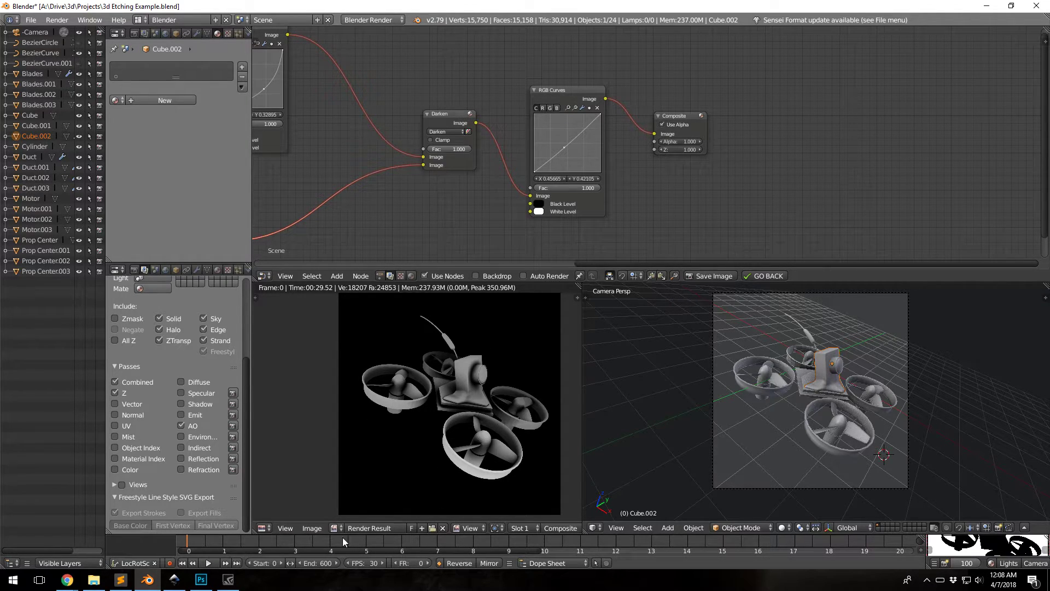
Check the render result's Image menu, then switch to Whoop Etch.png in Photoshop.
{"action": "left_click", "coordinate": [314, 530]}
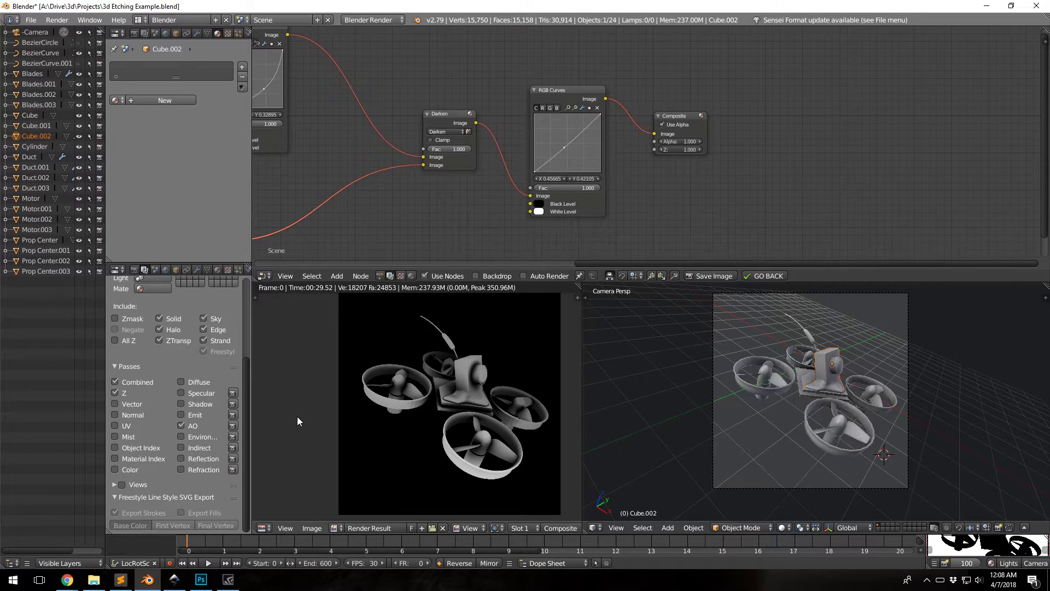
{"action": "left_click", "coordinate": [205, 584]}
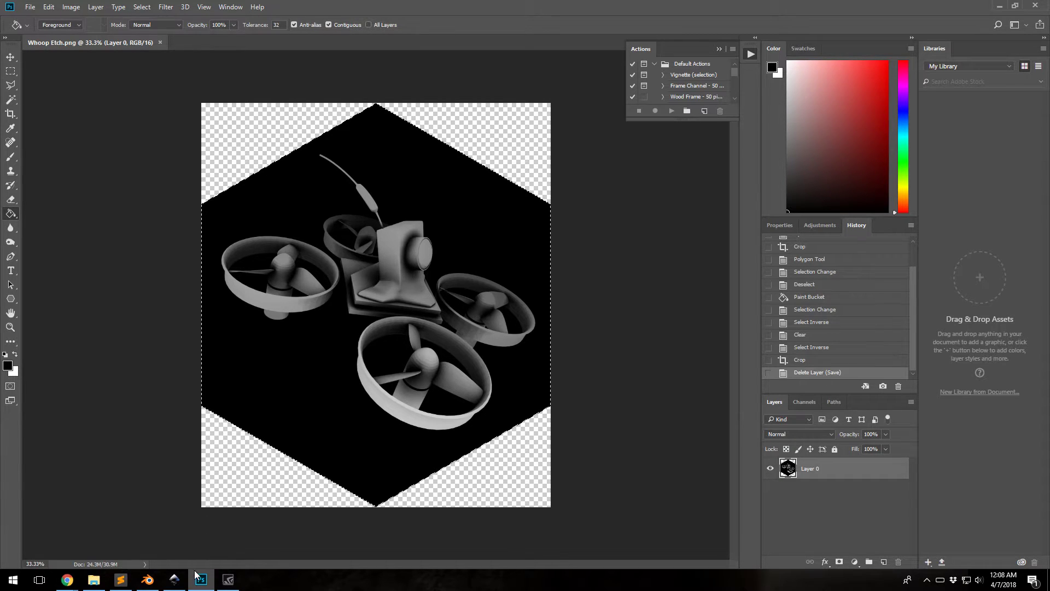
Bring the Whoop Etch.svg design forward in Inkscape.
{"action": "left_click", "coordinate": [176, 579]}
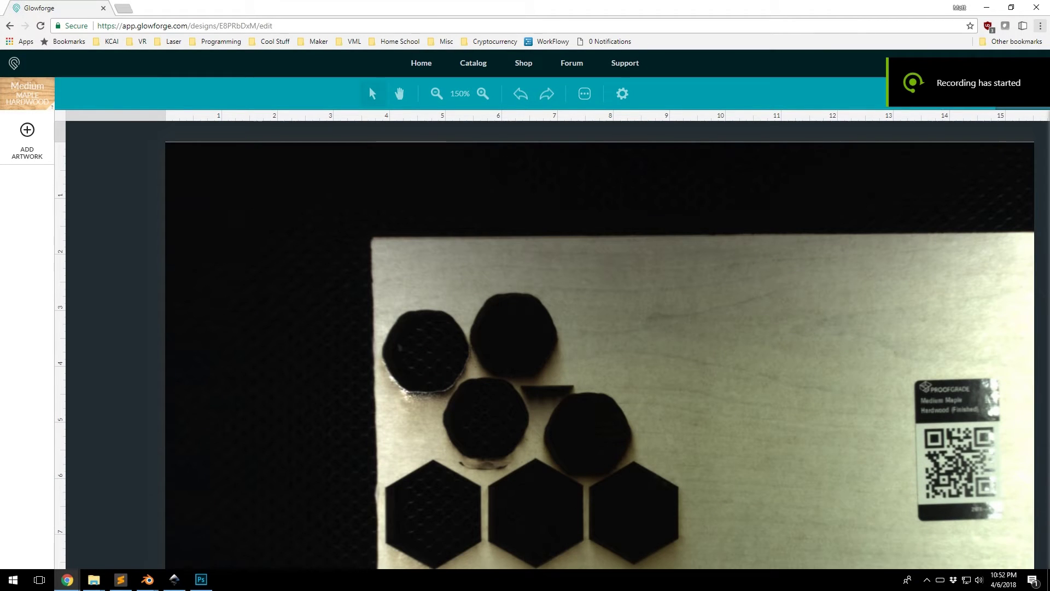
Upload Whoop Etch.svg as new artwork, creating engrave and hexagon cut steps.
{"action": "left_click", "coordinate": [29, 142]}
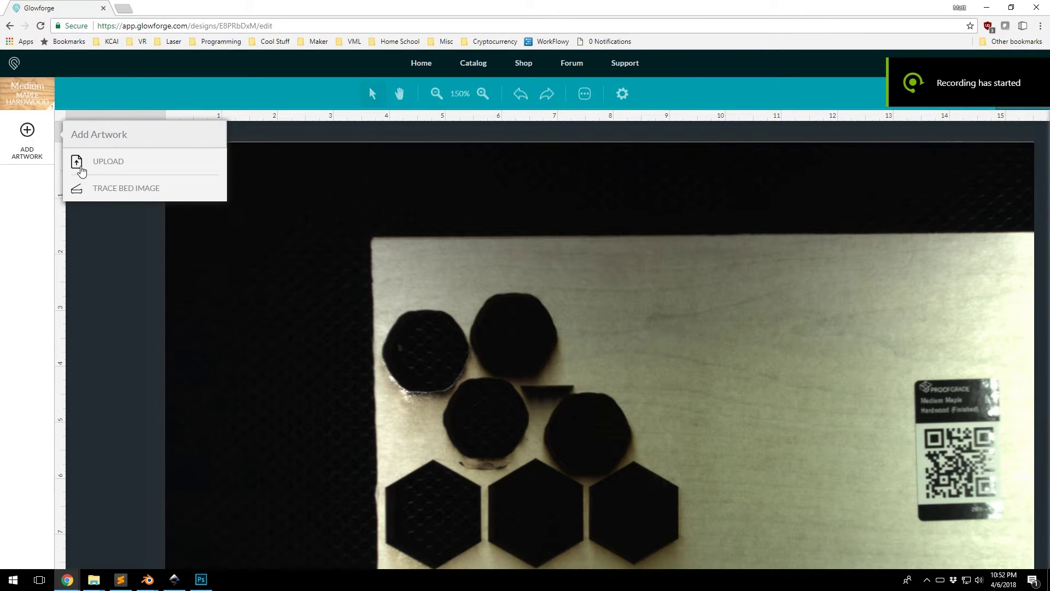
{"action": "left_click", "coordinate": [81, 172]}
{"action": "left_click", "coordinate": [312, 145]}
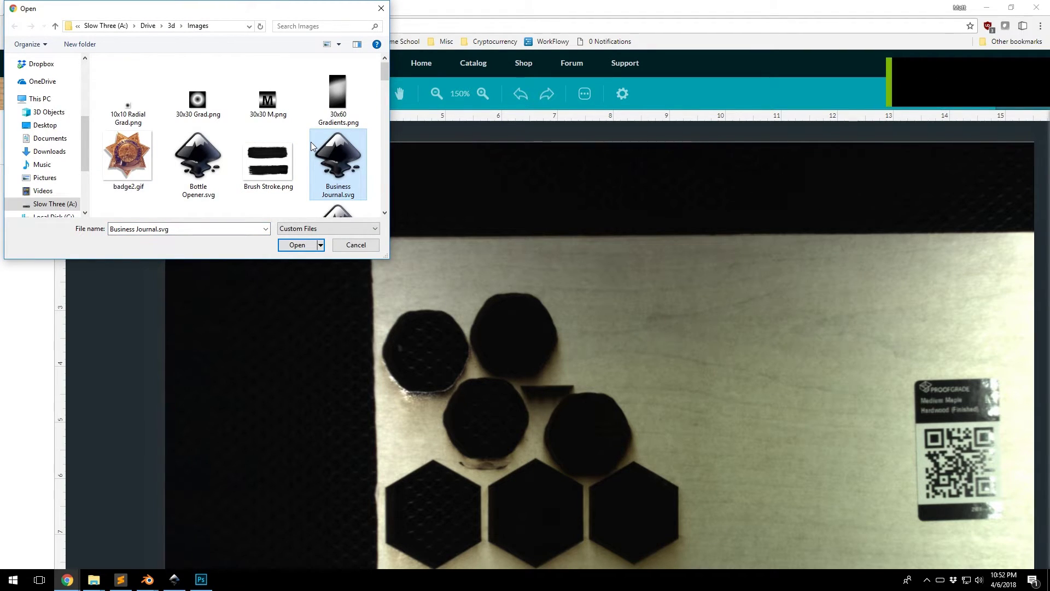
{"action": "scroll", "coordinate": [312, 146], "scroll_direction": "down", "scroll_amount": 10}
{"action": "left_click", "coordinate": [320, 134]}
{"action": "double_click", "coordinate": [136, 187]}
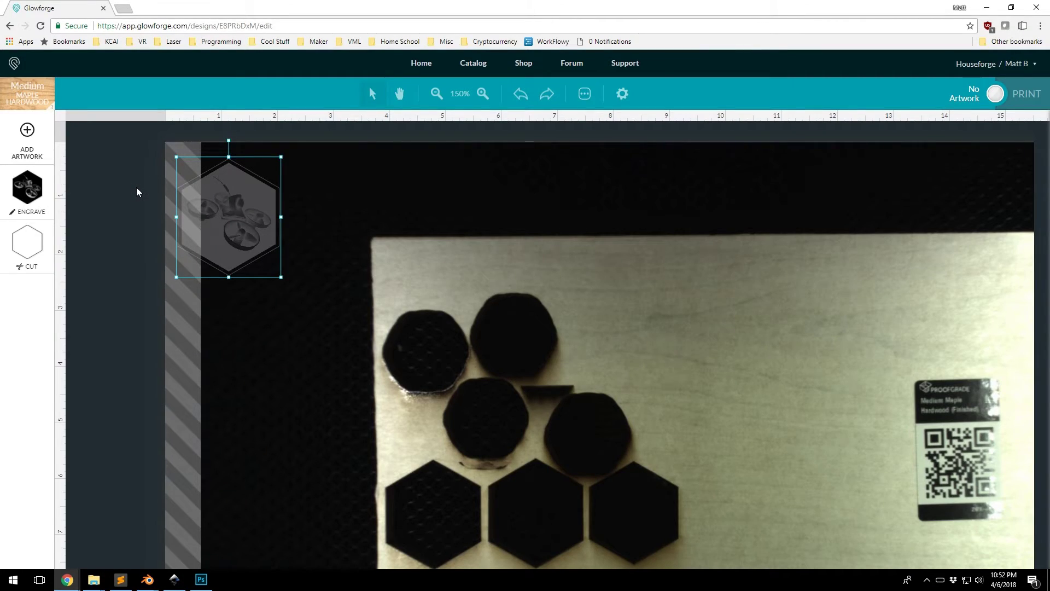
Place the drone hexagon on the maple board, set its engrave to 3D Engrave, and print.
{"action": "left_click_drag", "start_coordinate": [229, 212], "coordinate": [614, 320]}
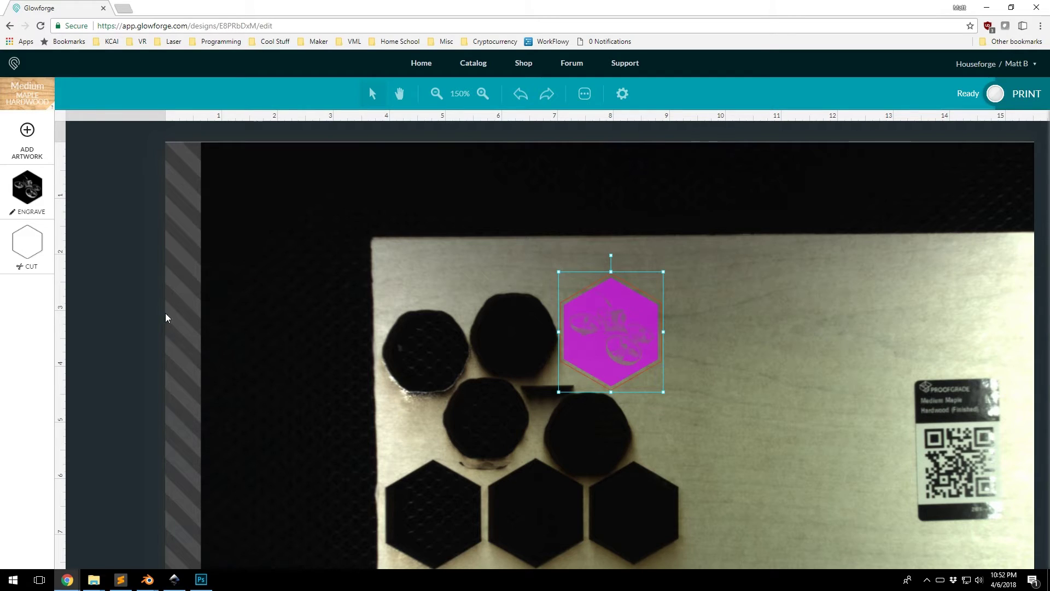
{"action": "left_click", "coordinate": [22, 203]}
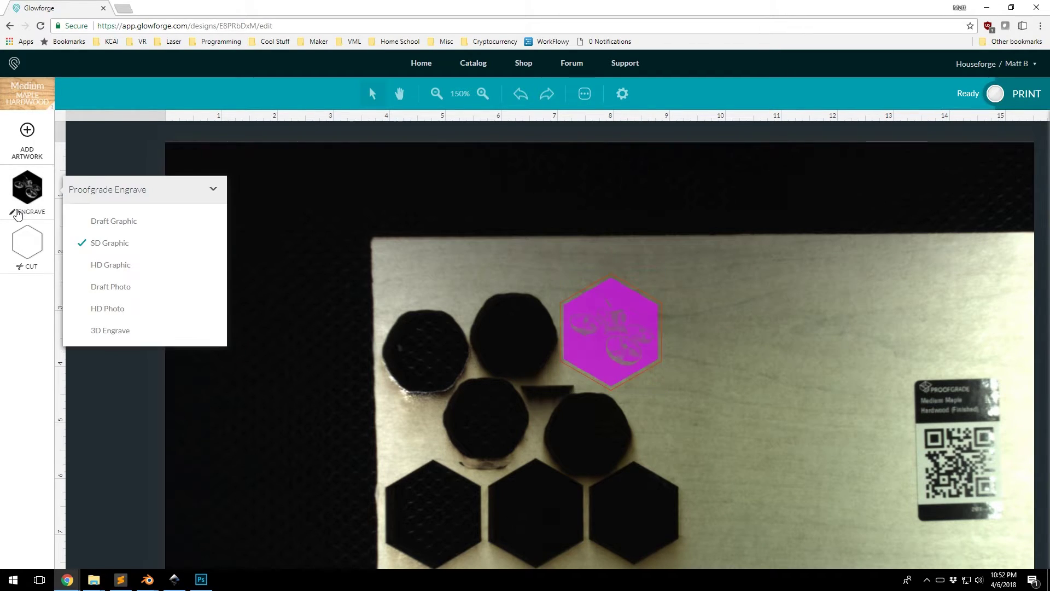
{"action": "left_click", "coordinate": [111, 331]}
{"action": "left_click", "coordinate": [707, 230]}
{"action": "left_click", "coordinate": [994, 96]}
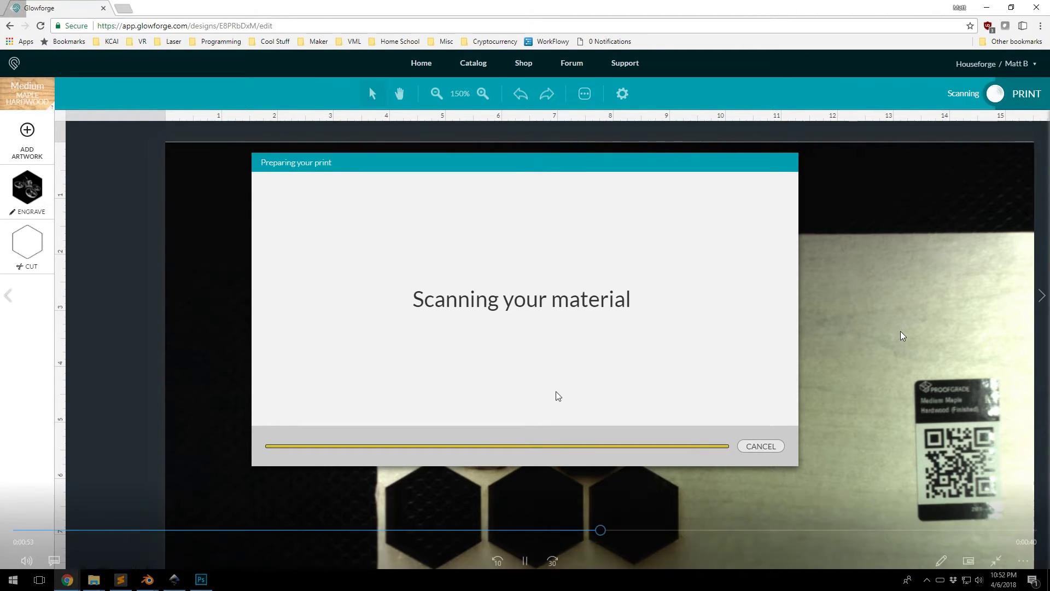
Skip past the material scan until the job is ready to print at 09:20, then show Task View.
{"action": "mouse_move", "coordinate": [764, 491]}
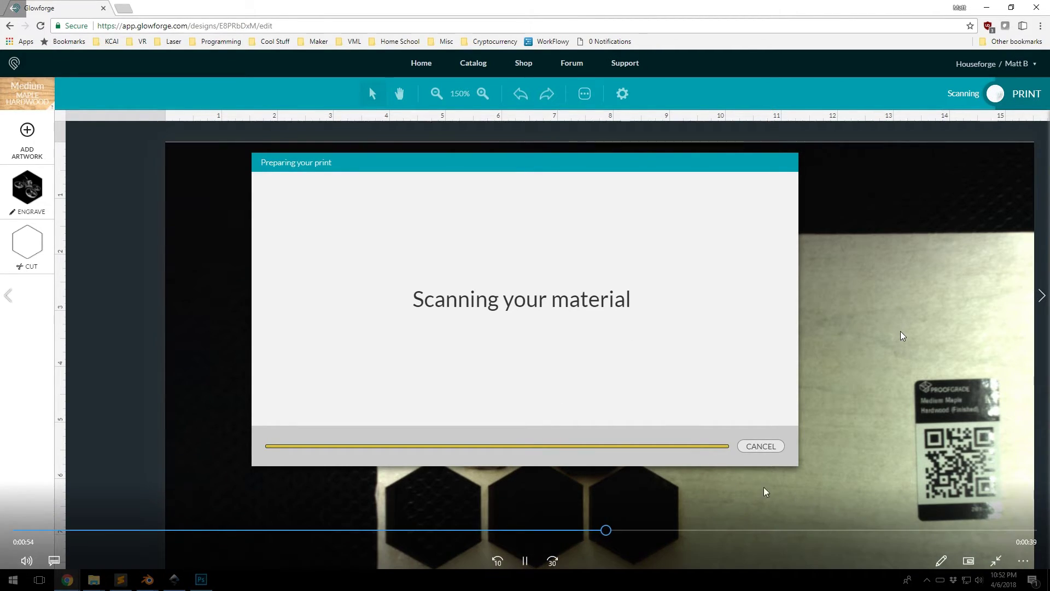
{"action": "left_click", "coordinate": [813, 531]}
{"action": "left_click", "coordinate": [901, 531]}
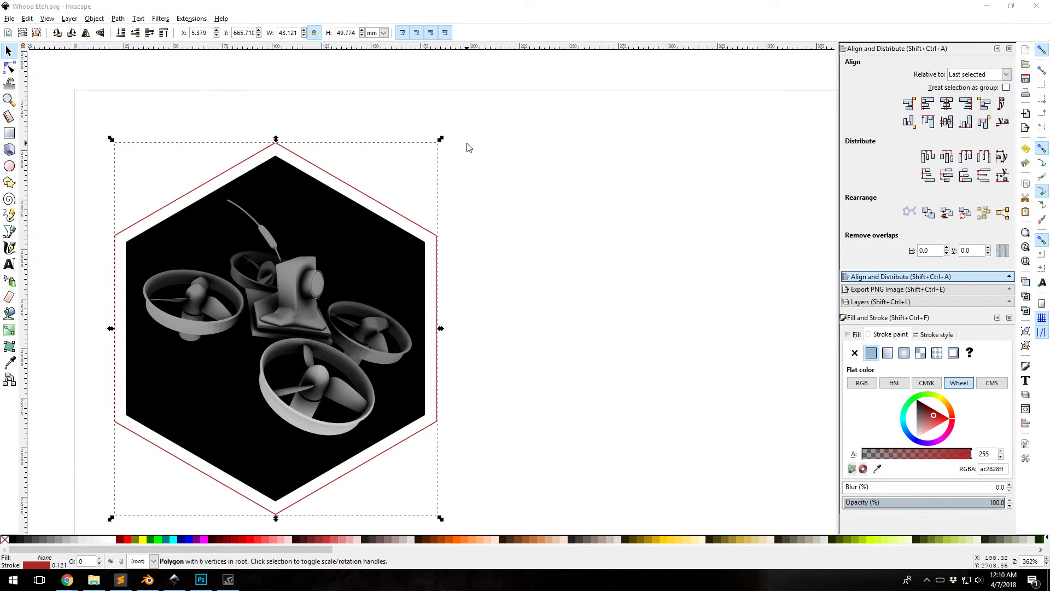
{"action": "key", "text": "super+Tab"}
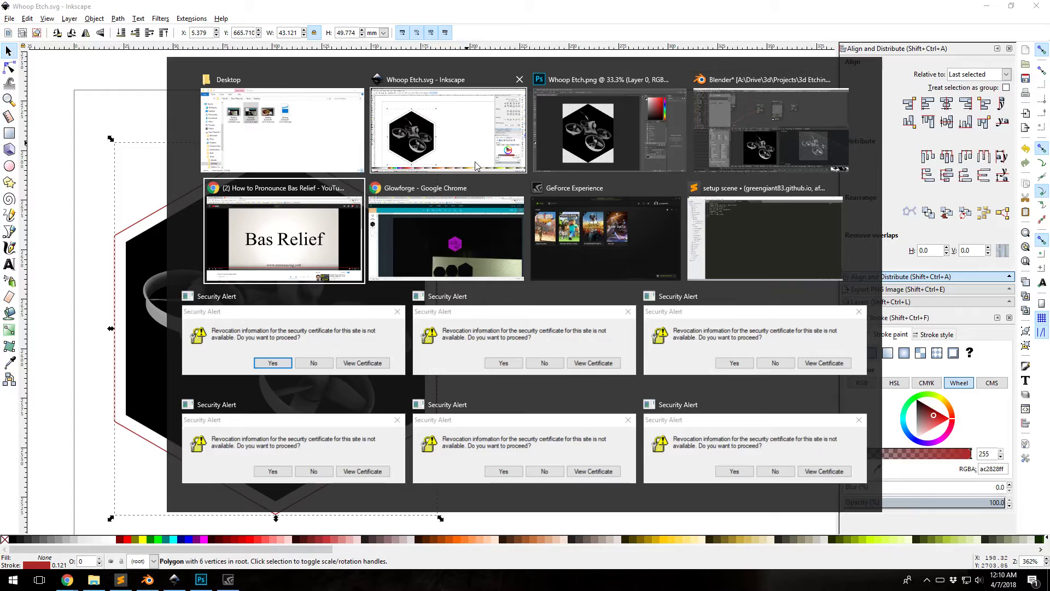
Play the 0:18 and 0:12 laser-cutter engraving videos from the Google Photos grid.
{"action": "left_click", "coordinate": [284, 239]}
{"action": "left_click", "coordinate": [39, 7]}
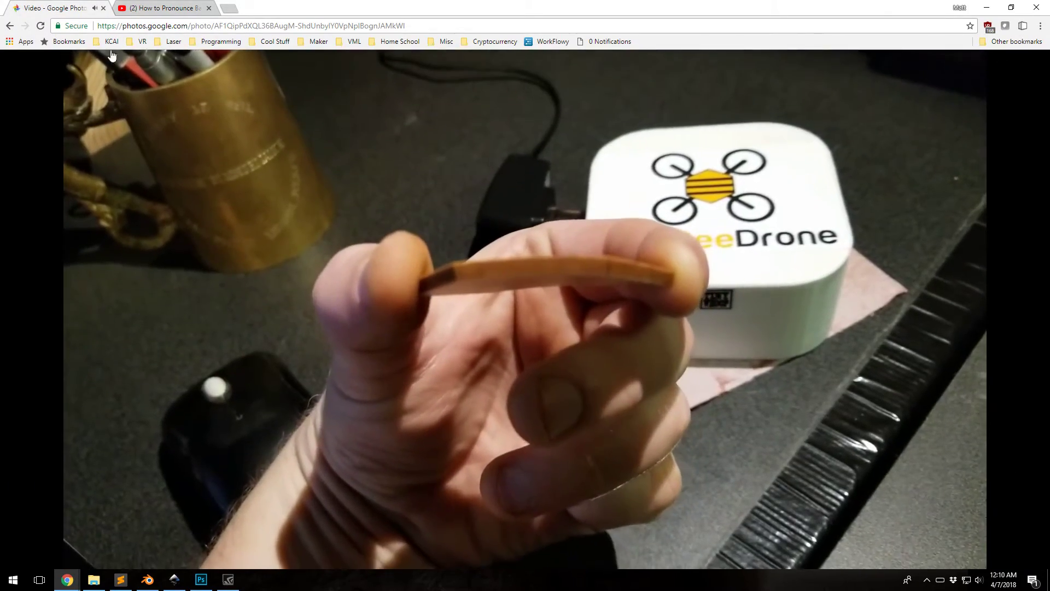
{"action": "left_click", "coordinate": [29, 73]}
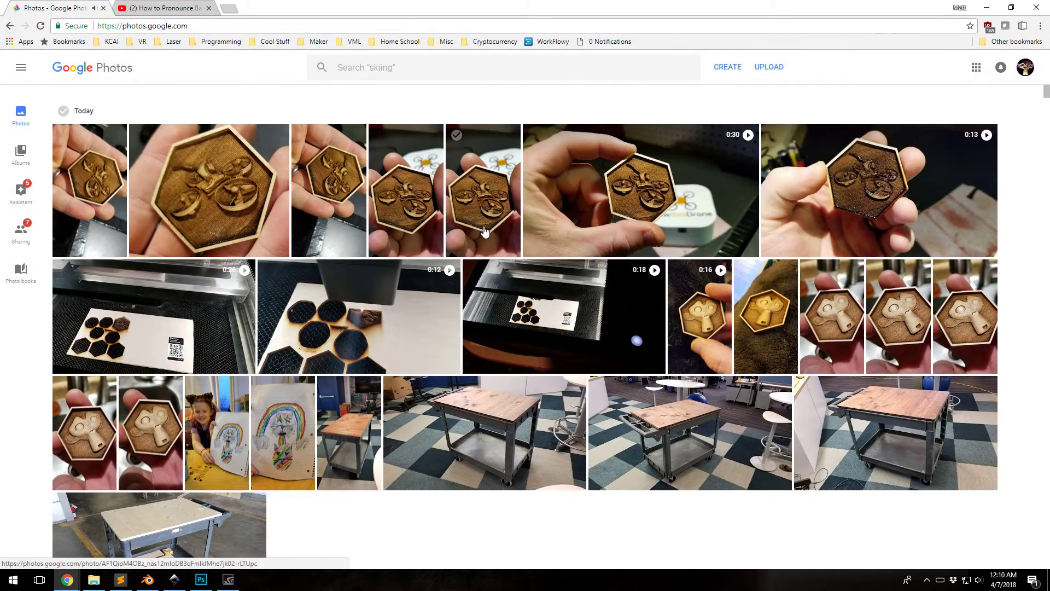
{"action": "left_click", "coordinate": [559, 312]}
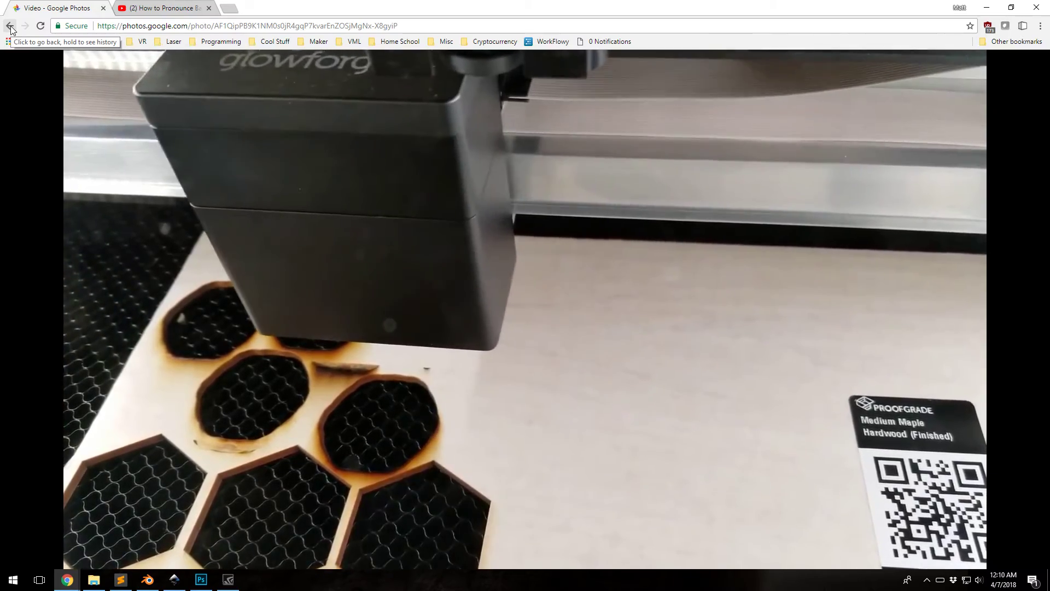
{"action": "left_click", "coordinate": [10, 26]}
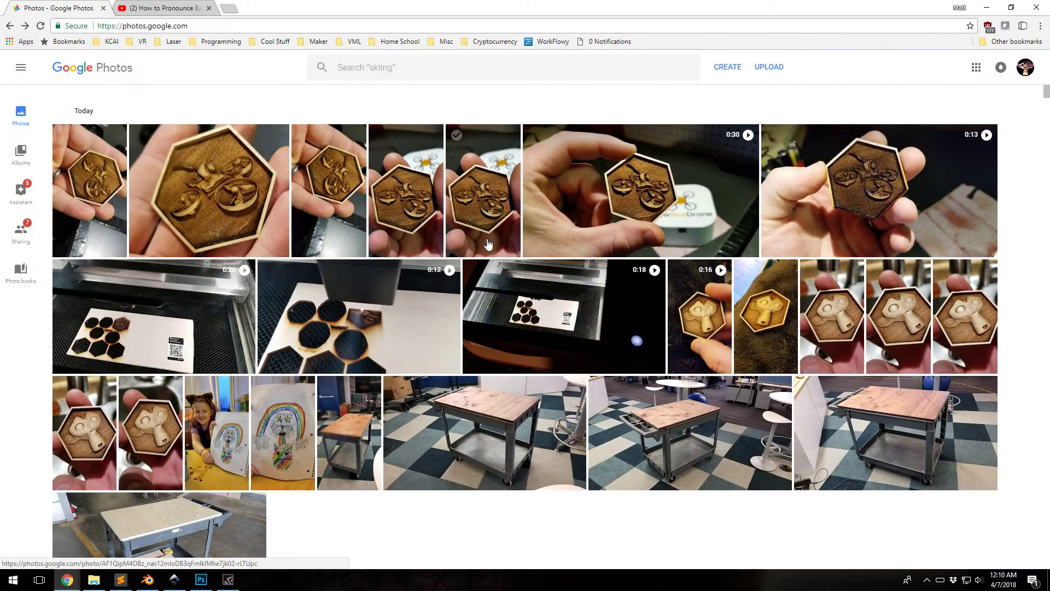
{"action": "left_click", "coordinate": [366, 319]}
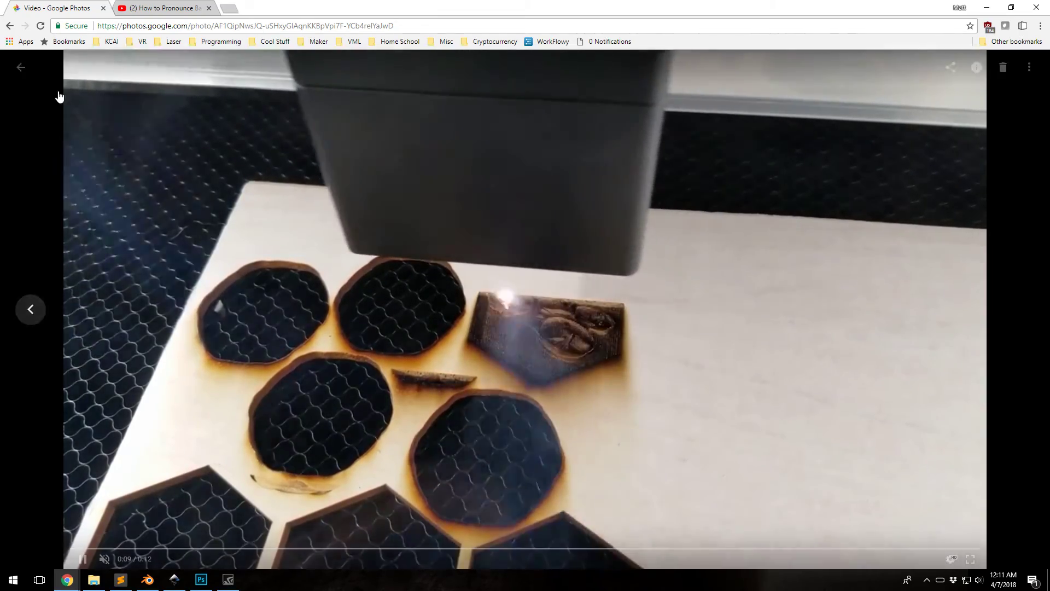
Return from the video to the Google Photos library grid.
{"action": "left_click", "coordinate": [10, 26]}
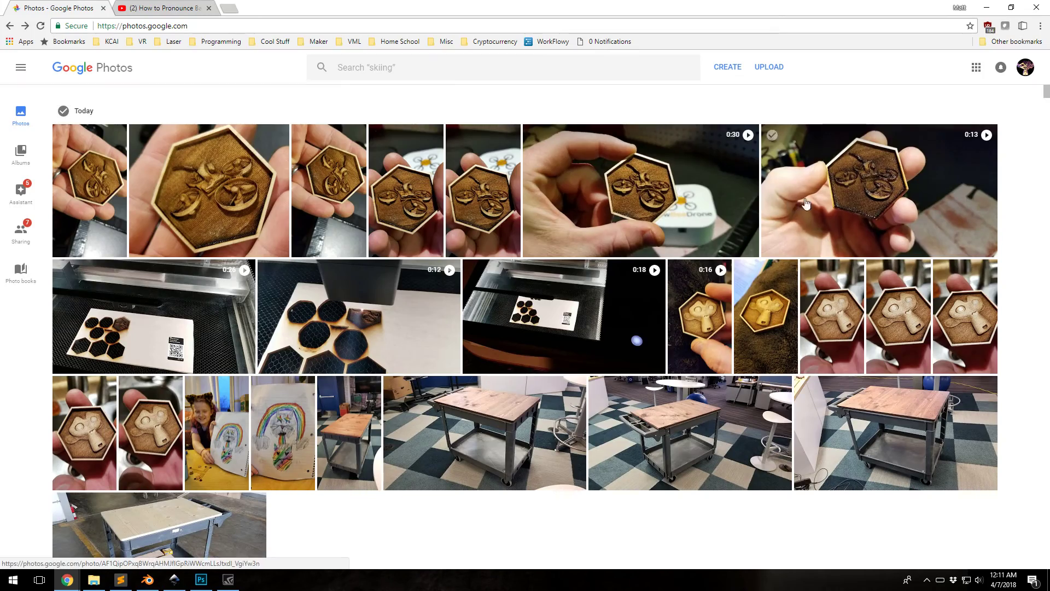